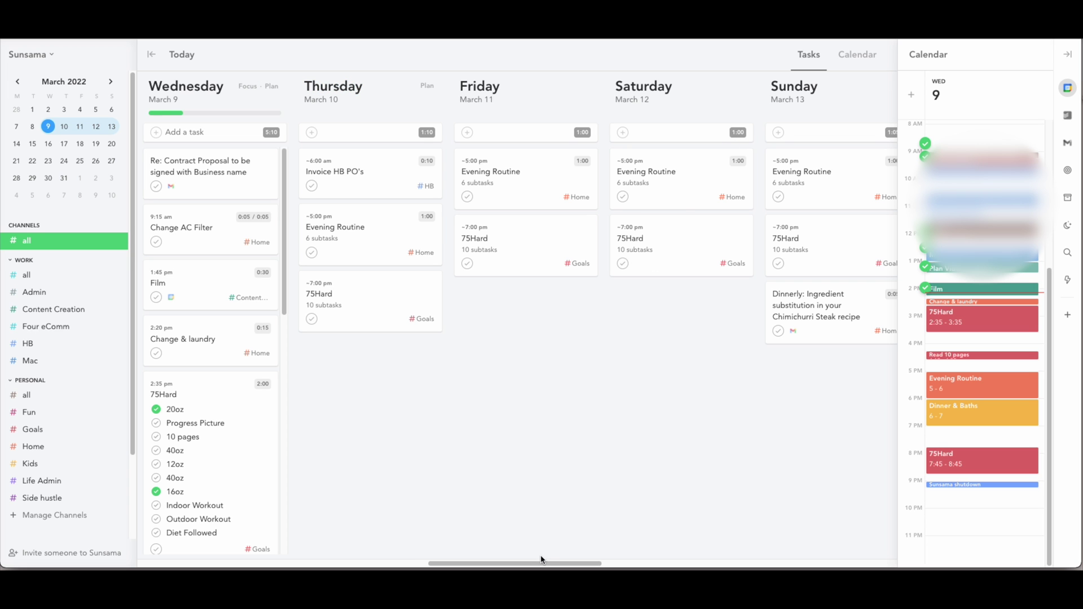
# Browse the board to March 24, March 3, March 9 and March 29, then return to today
pyautogui.moveTo(541, 559); pyautogui.dragTo(238, 562)
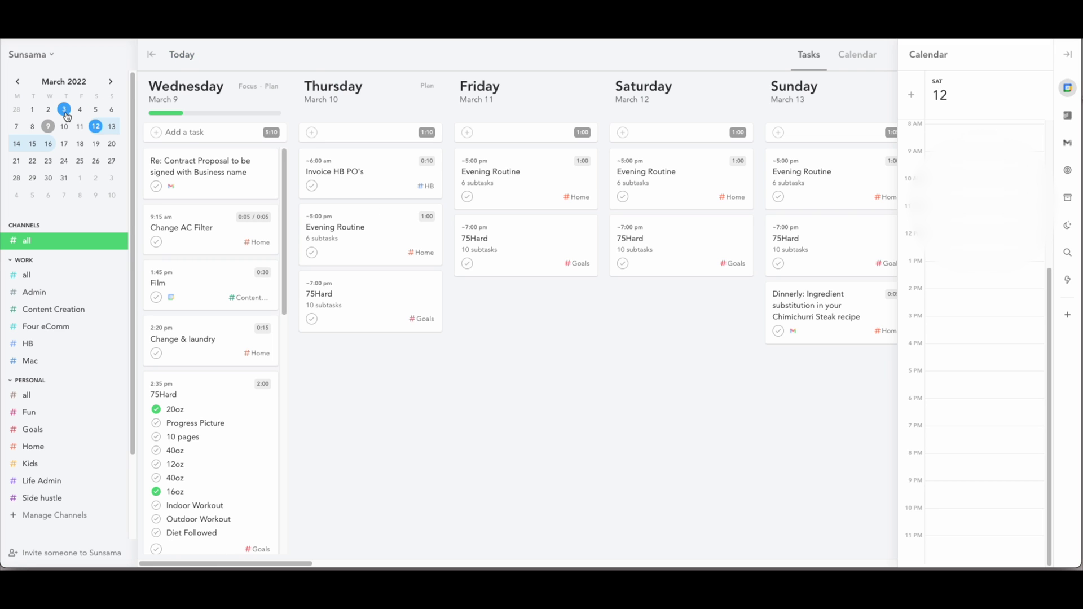
pyautogui.click(64, 161)
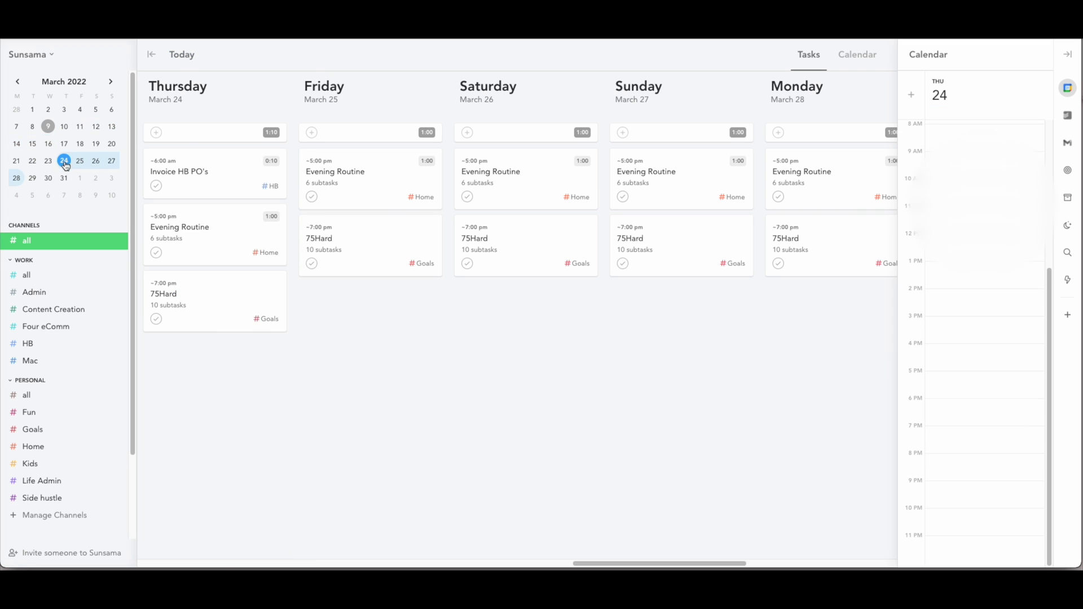
pyautogui.click(64, 127)
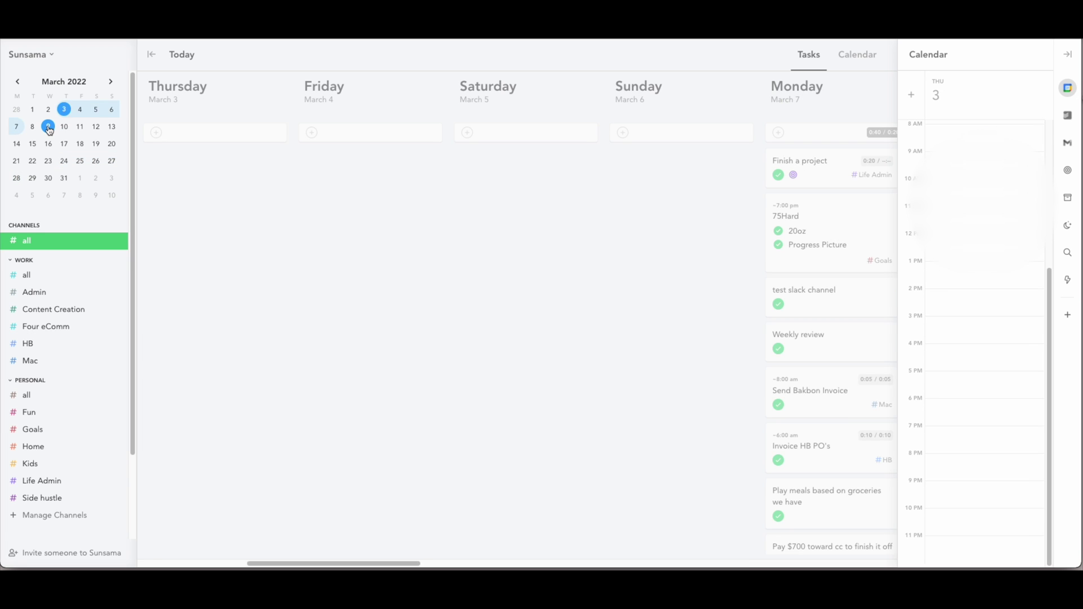
pyautogui.click(49, 128)
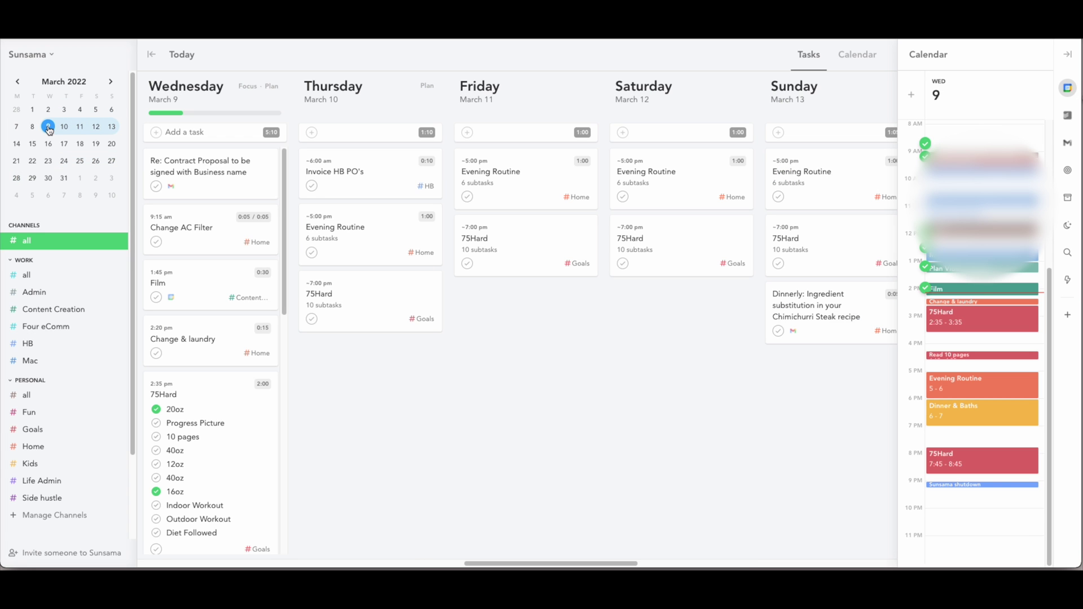
pyautogui.click(32, 178)
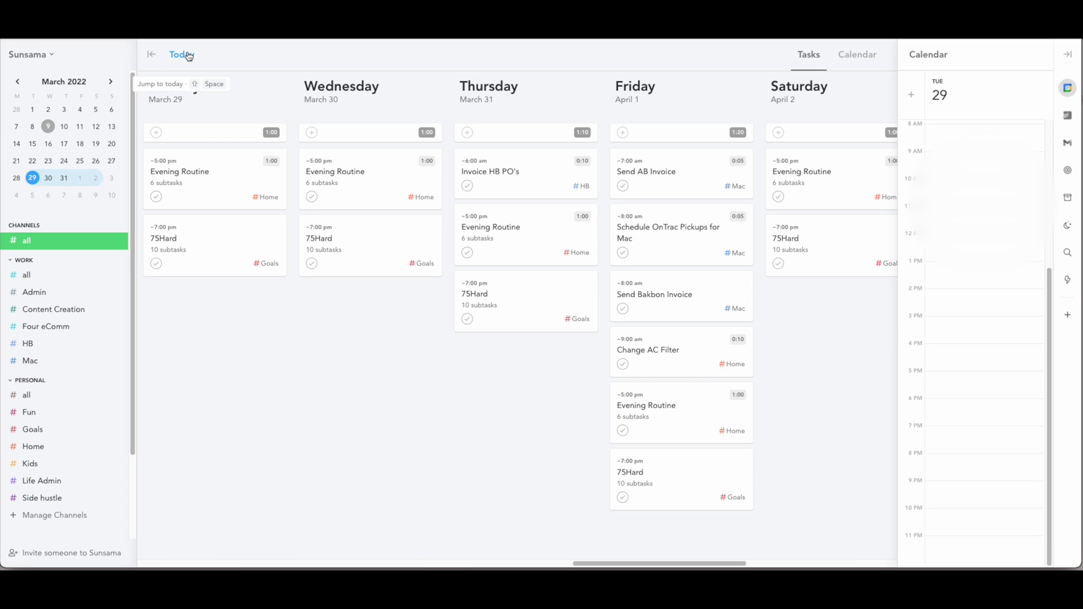
pyautogui.click(189, 56)
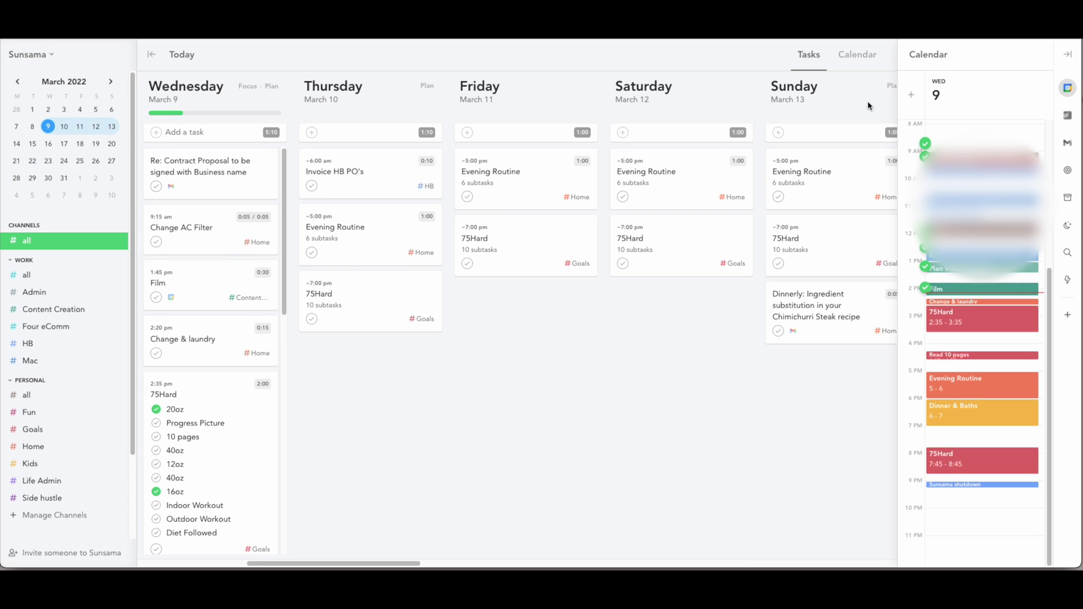
# Hide the side day calendar and view the Calendar in the full seven-day Week time frame
pyautogui.click(1067, 55)
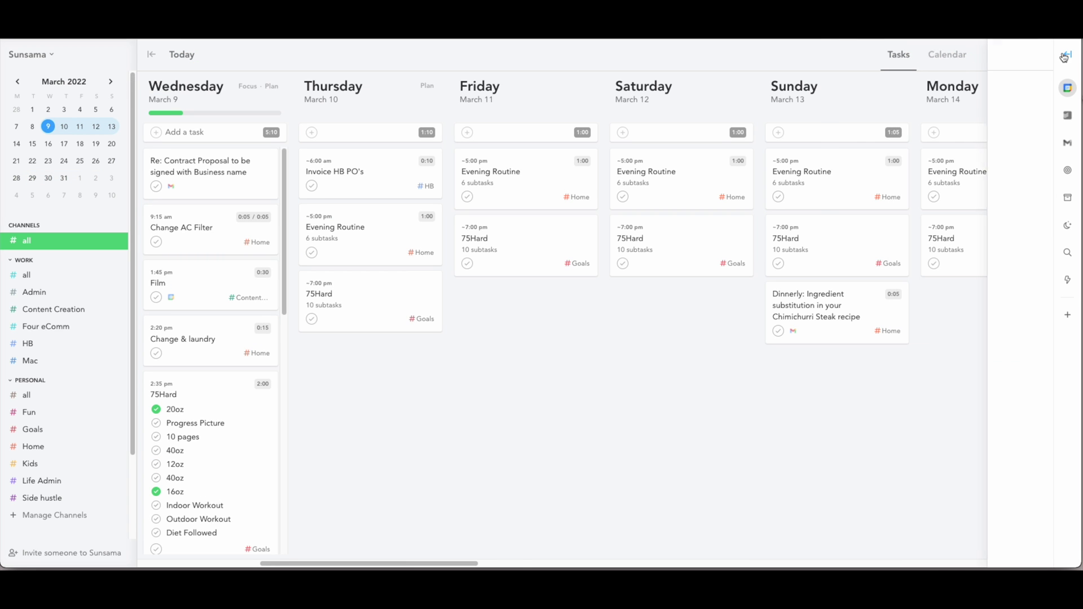
pyautogui.click(1012, 56)
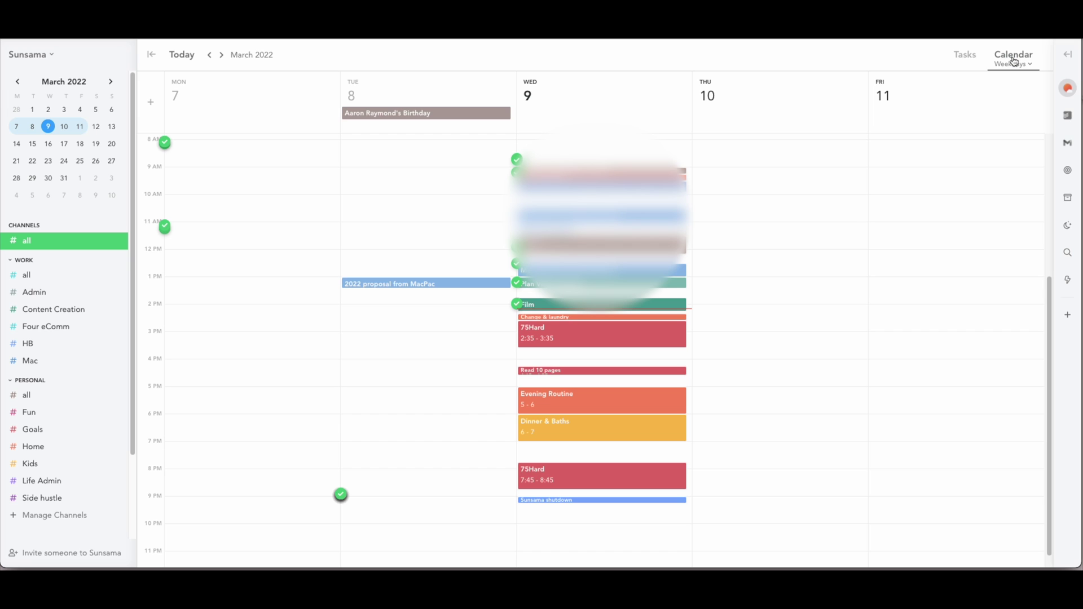
pyautogui.click(1015, 66)
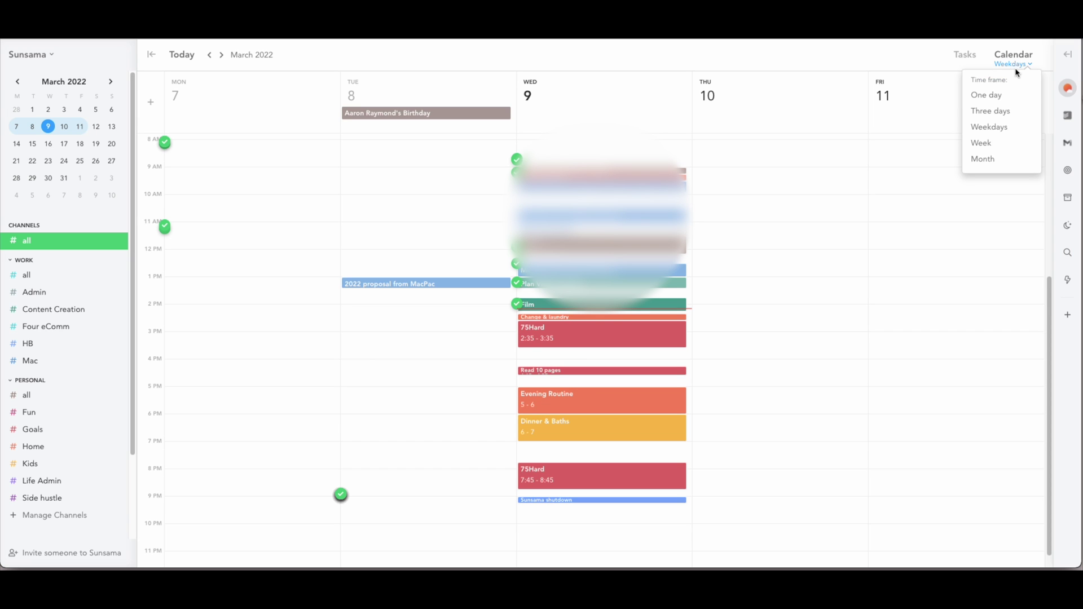
pyautogui.click(1001, 146)
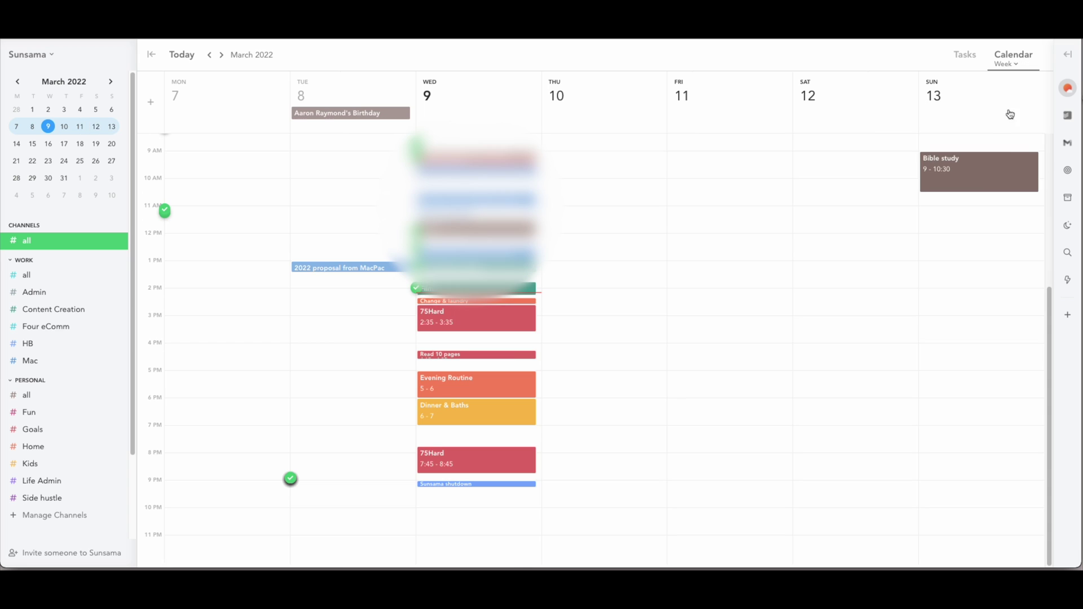
# Switch the calendar to Month, then Three days, and return to the task board
pyautogui.click(1014, 67)
pyautogui.click(1013, 66)
pyautogui.click(1014, 66)
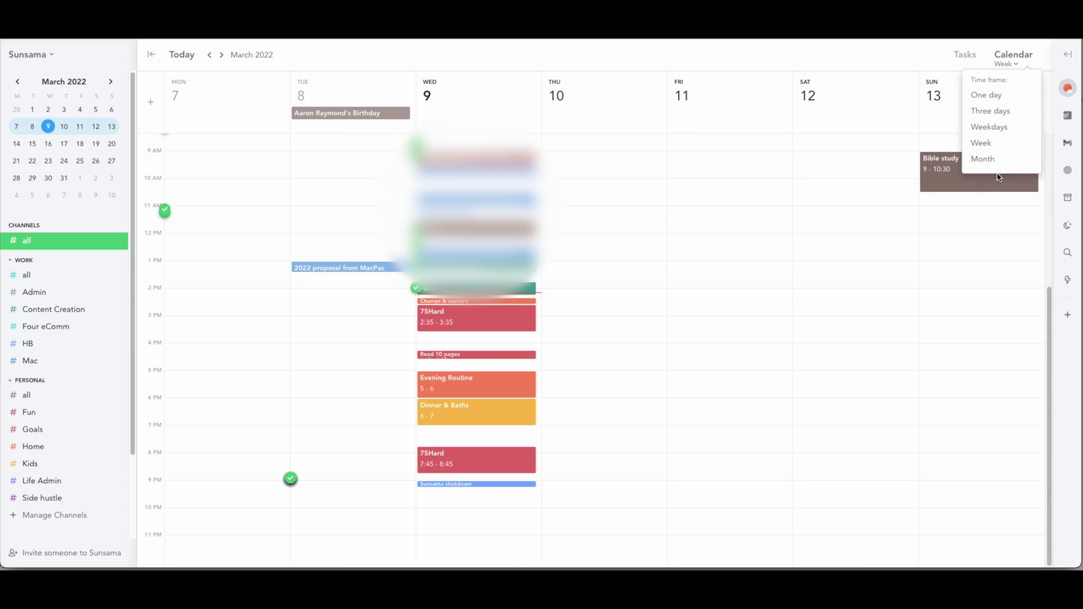
pyautogui.click(982, 159)
pyautogui.click(1014, 66)
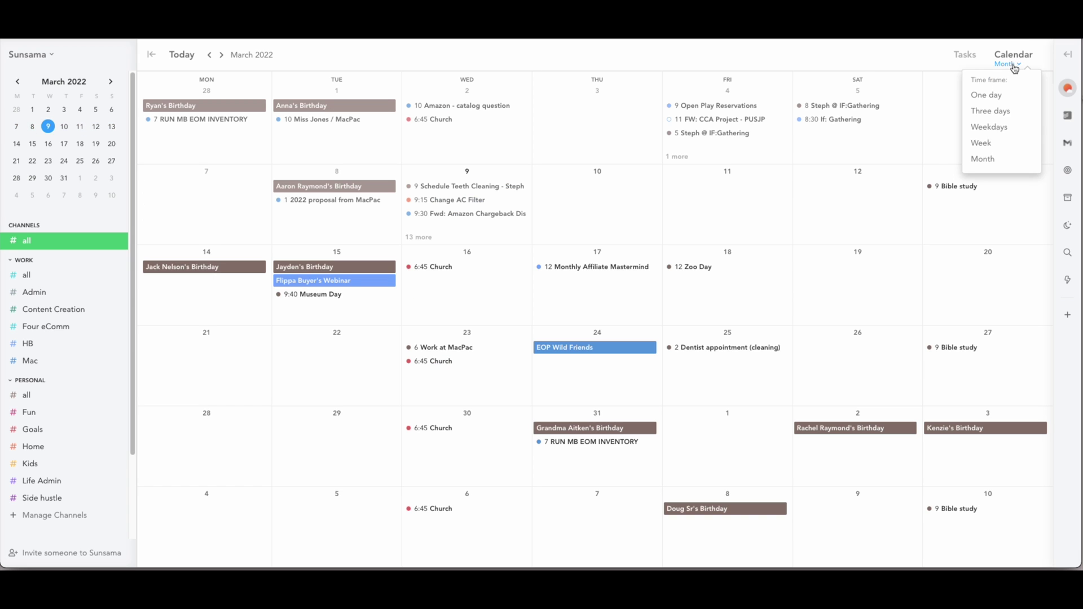
pyautogui.click(991, 111)
pyautogui.click(964, 57)
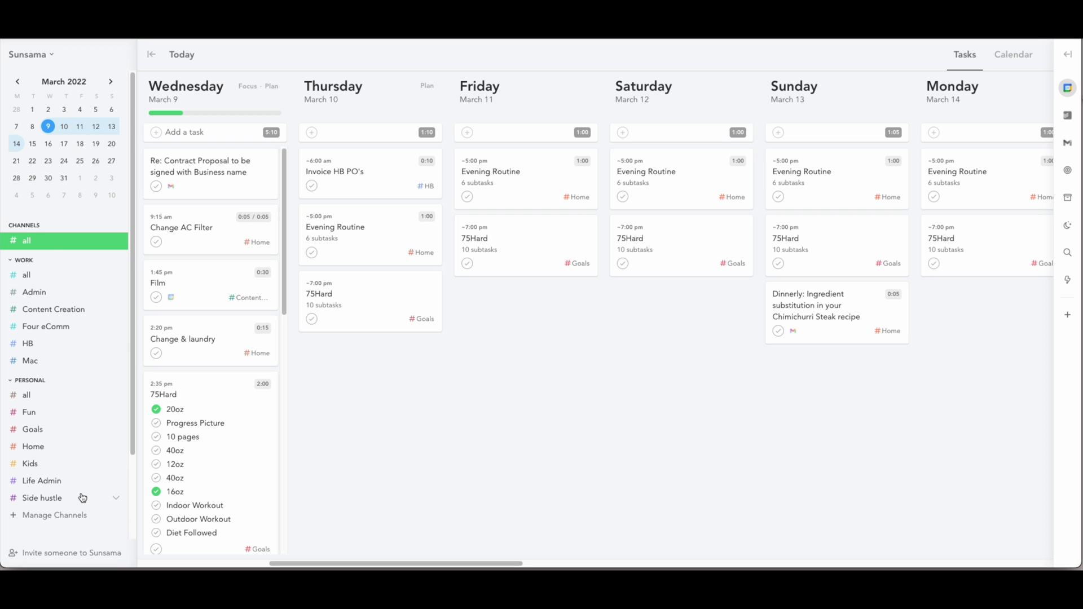
pyautogui.scroll(-1, 83, 498)
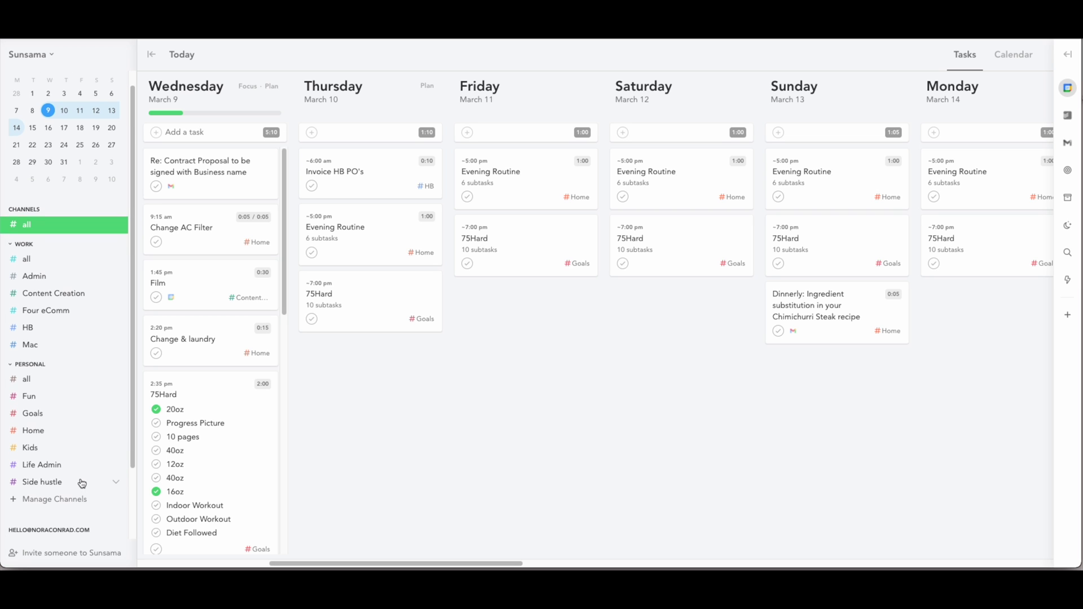
pyautogui.scroll(1, 80, 485)
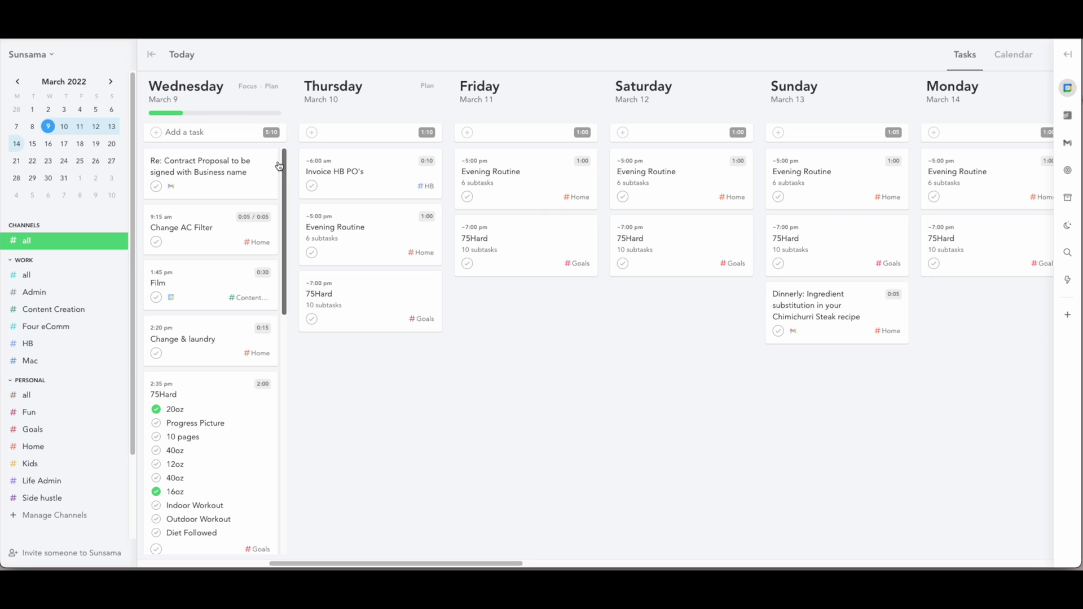
# Remove the Contract Proposal task from Wednesday and confirm Friday's 75Hard stays in Goals
pyautogui.rightClick(209, 171)
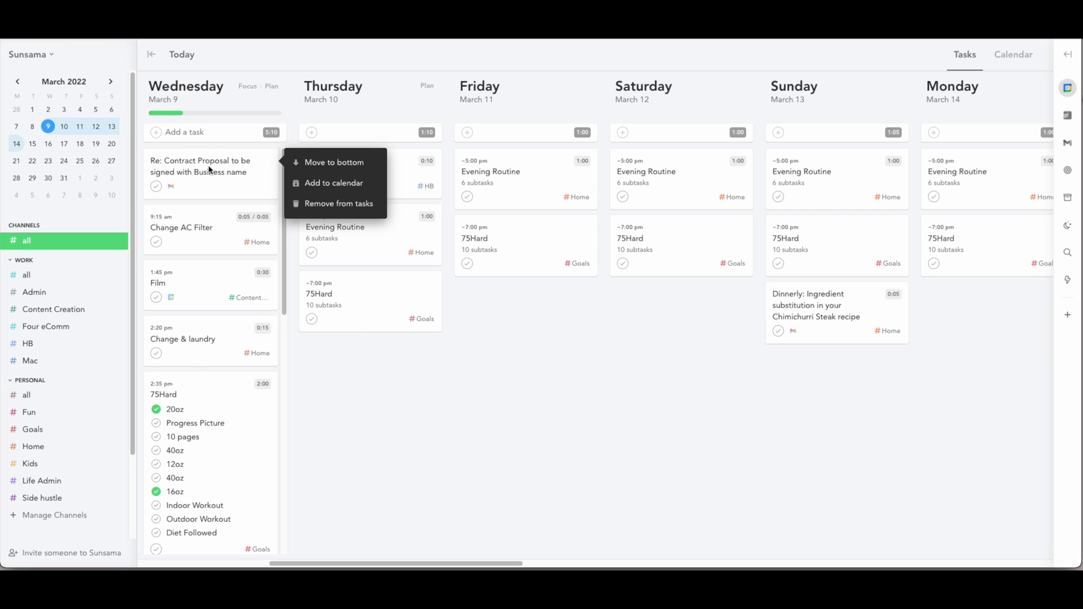
pyautogui.click(313, 200)
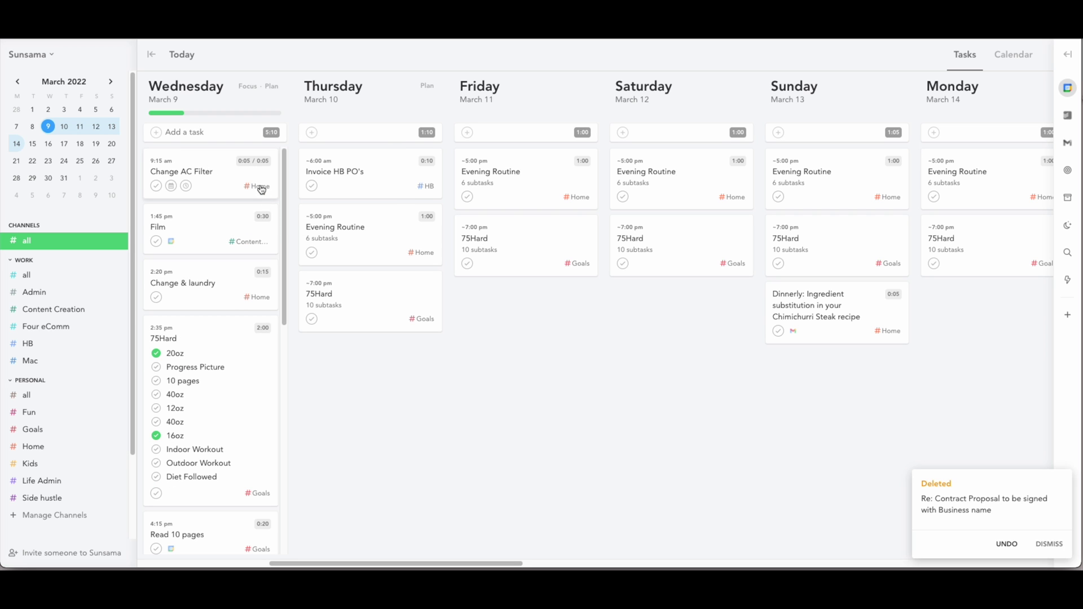
pyautogui.click(581, 265)
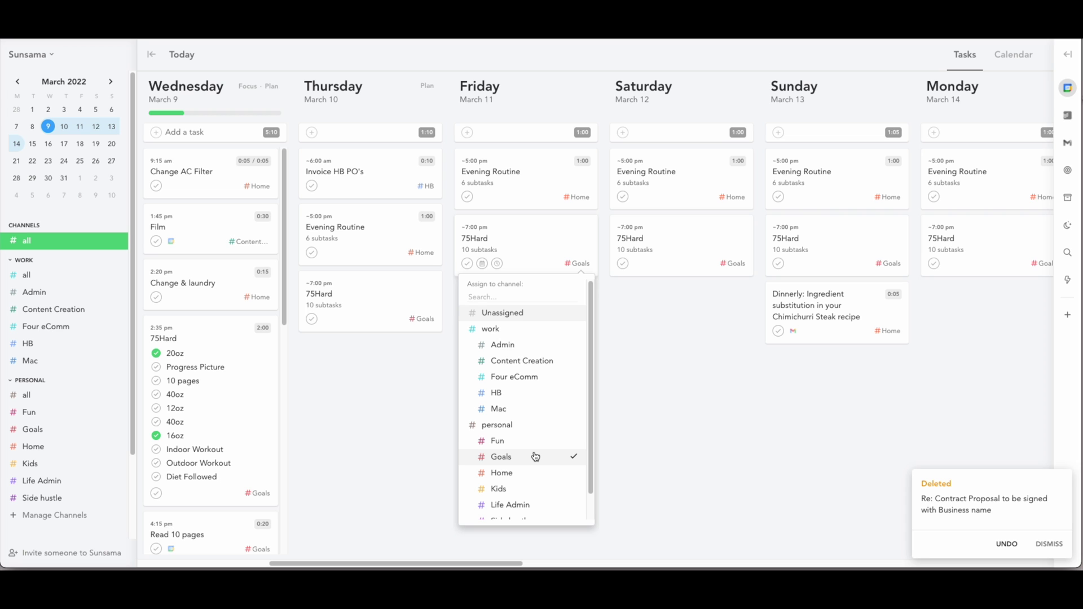
pyautogui.click(699, 348)
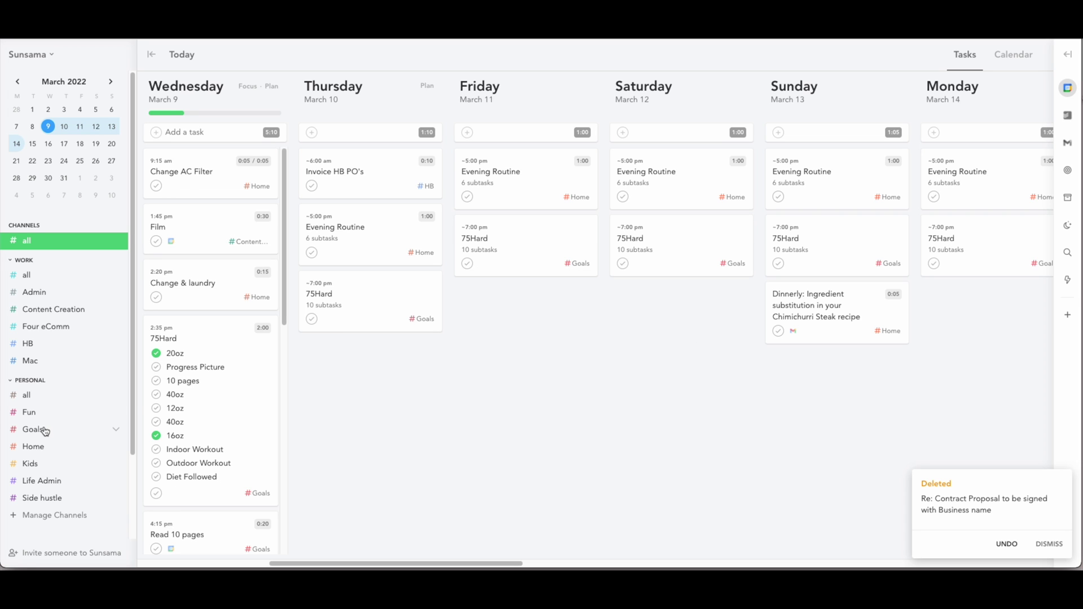
# Filter the board by Goals, then Home, then all channels; Change & laundry stays in Home
pyautogui.click(46, 432)
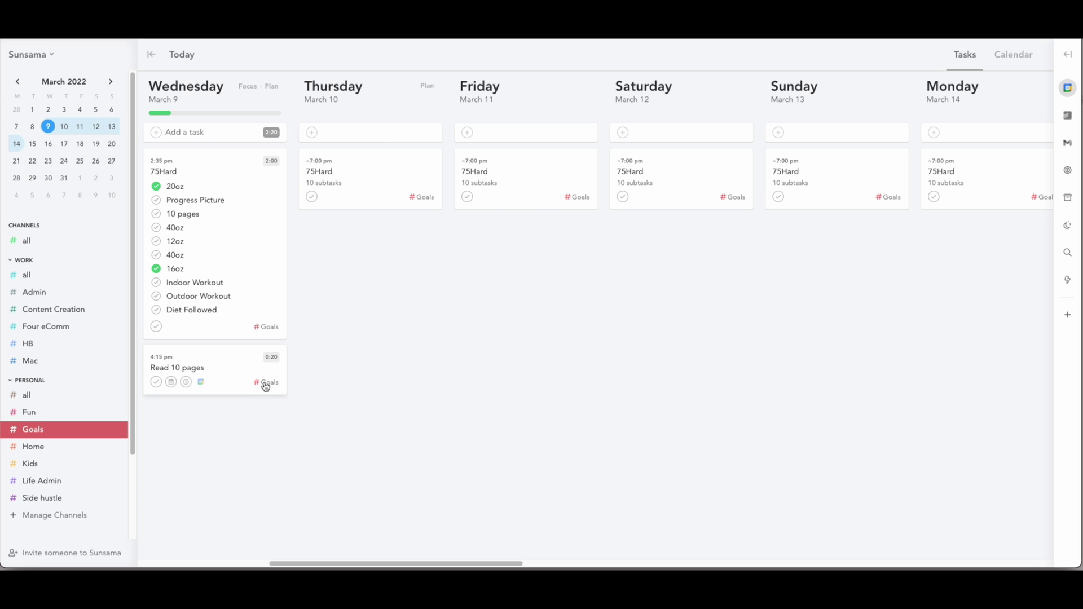
pyautogui.click(40, 451)
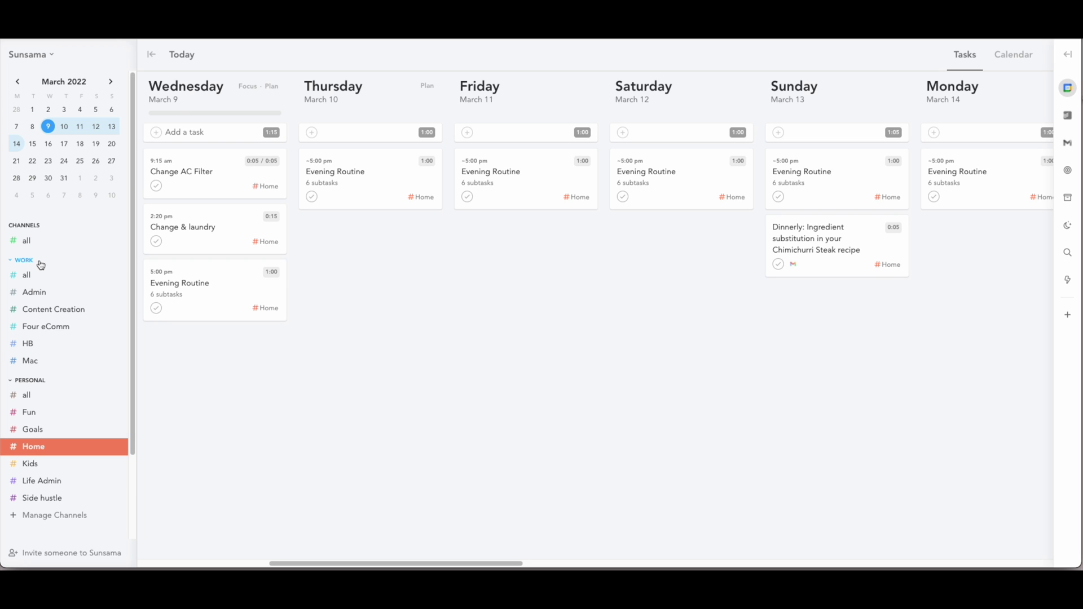
pyautogui.click(27, 242)
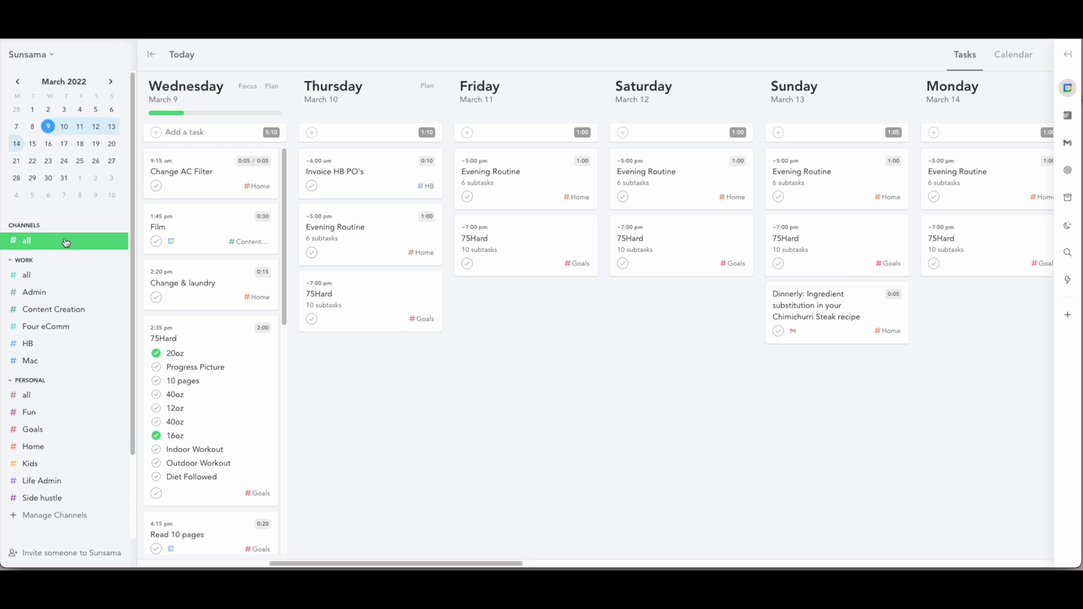
pyautogui.click(255, 299)
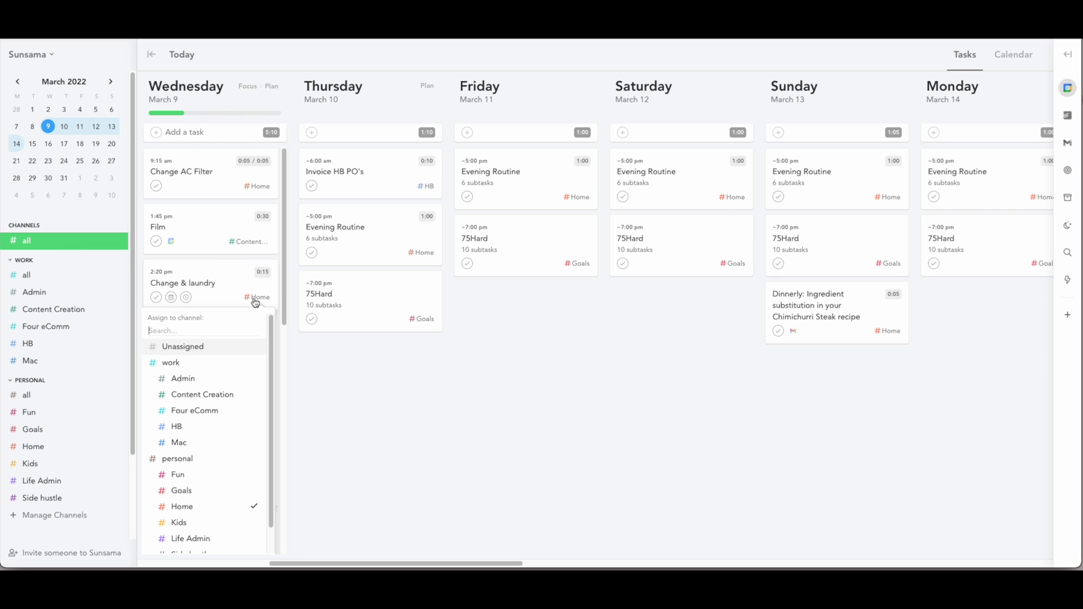
pyautogui.click(254, 299)
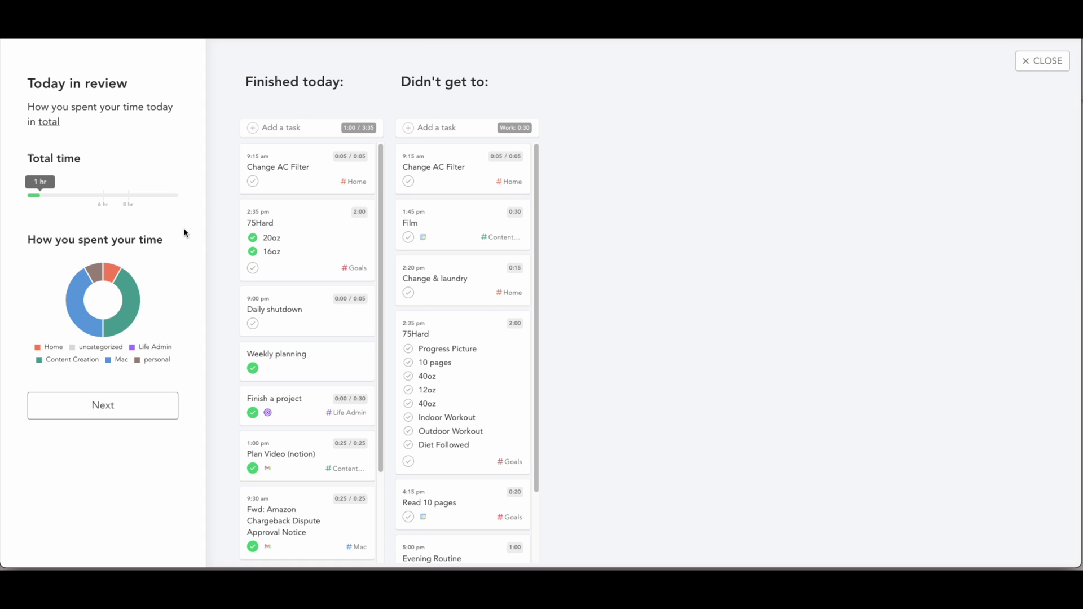
pyautogui.moveTo(122, 325)
pyautogui.moveTo(135, 291)
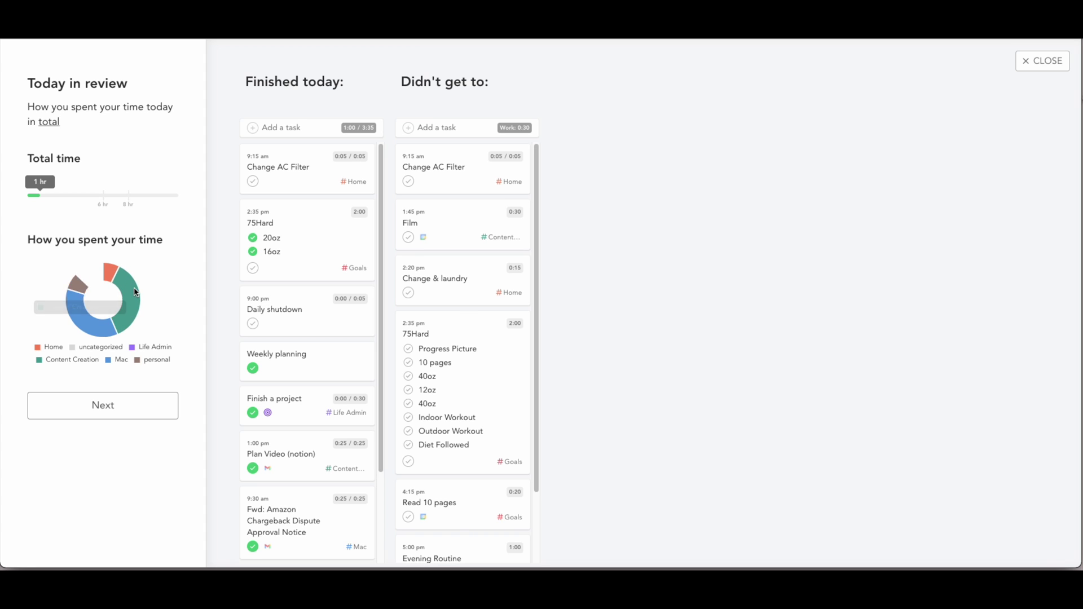
pyautogui.moveTo(77, 291)
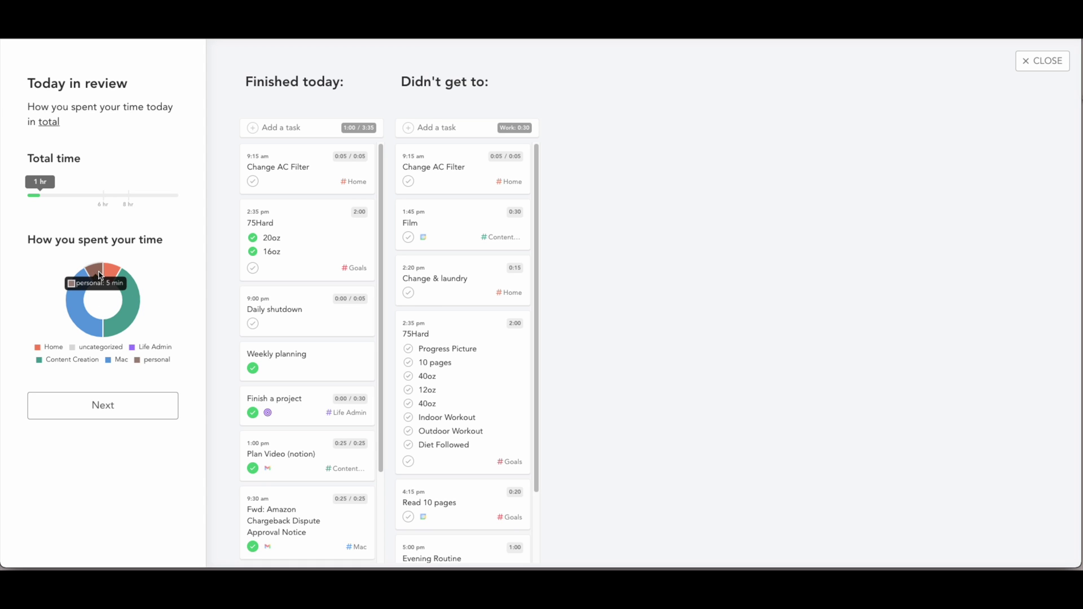
pyautogui.scroll(-1, 381, 270)
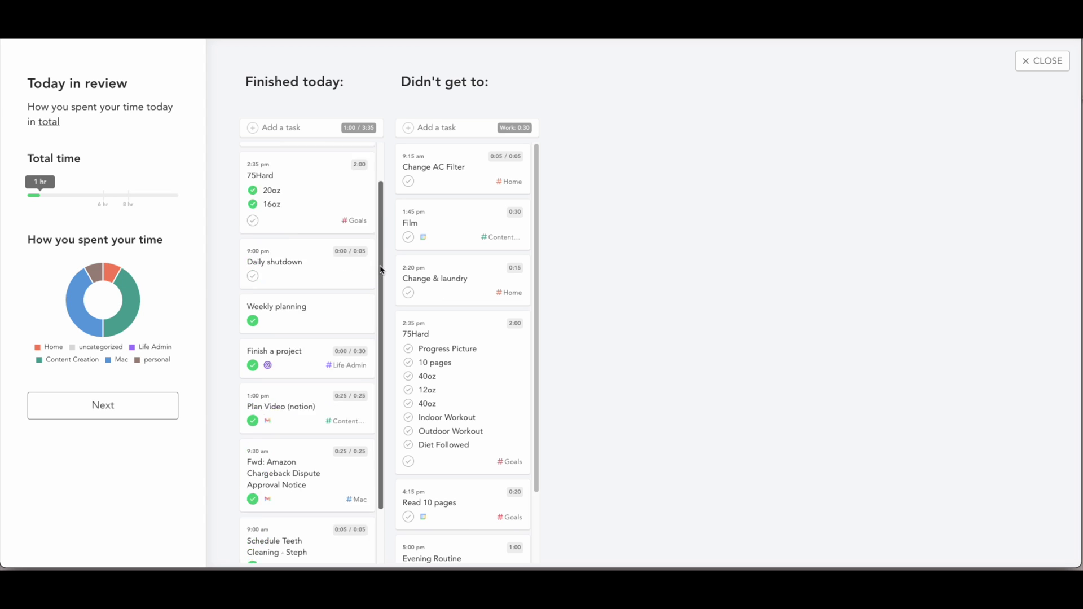
pyautogui.scroll(-1, 381, 270)
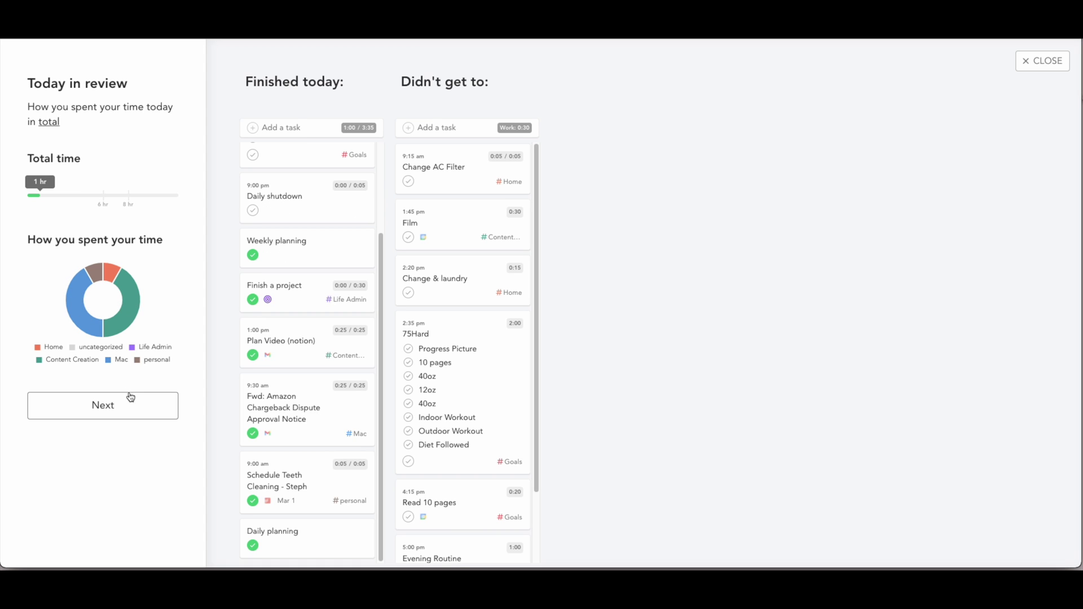
pyautogui.moveTo(338, 327)
pyautogui.scroll(2, 337, 328)
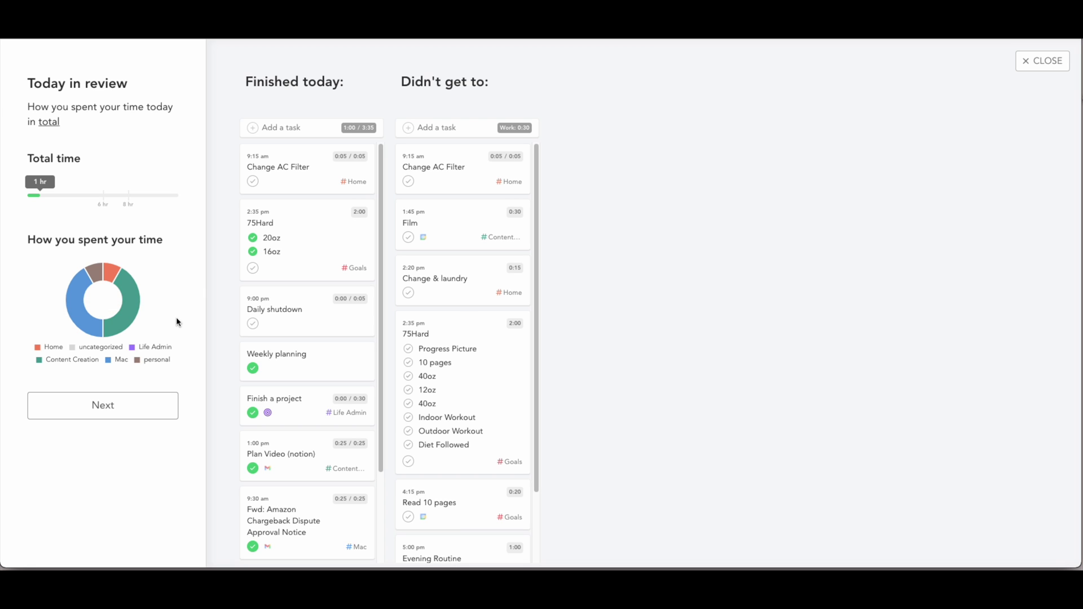
pyautogui.press('Escape')
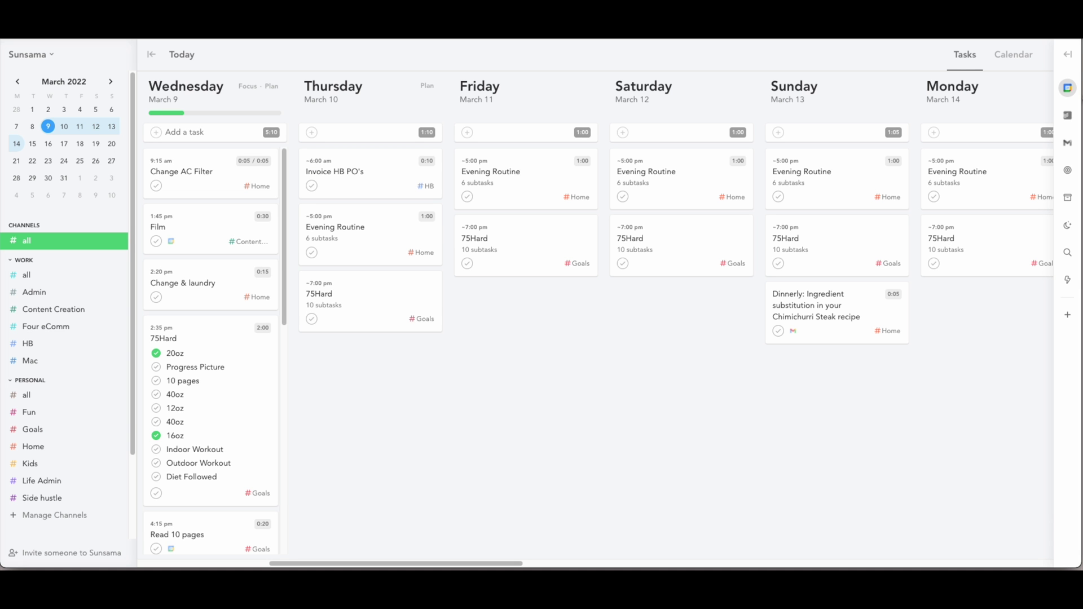
pyautogui.click(1070, 56)
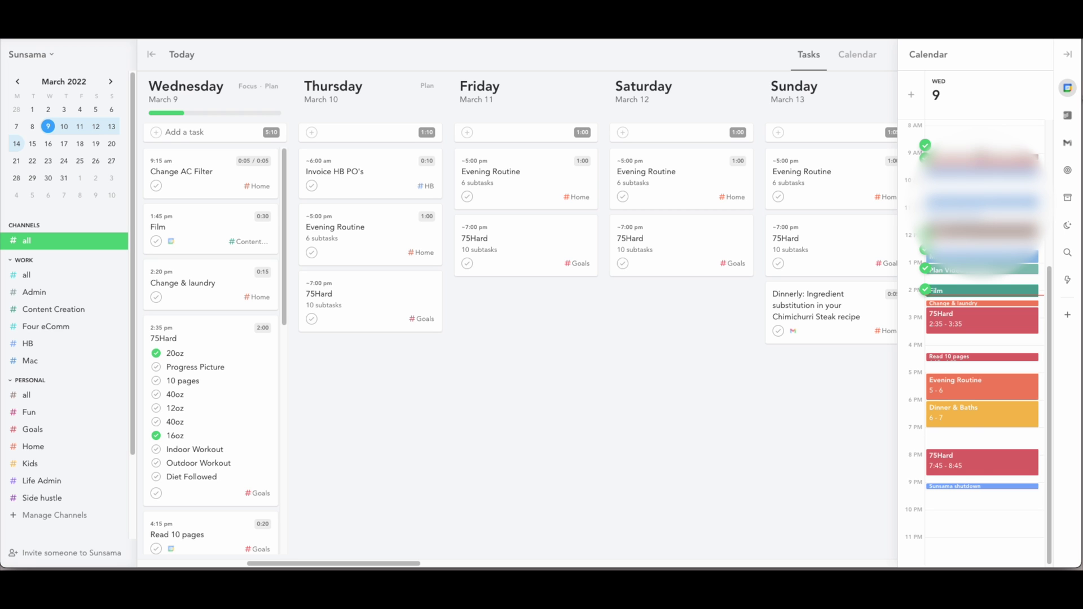
pyautogui.scroll(-1, 952, 512)
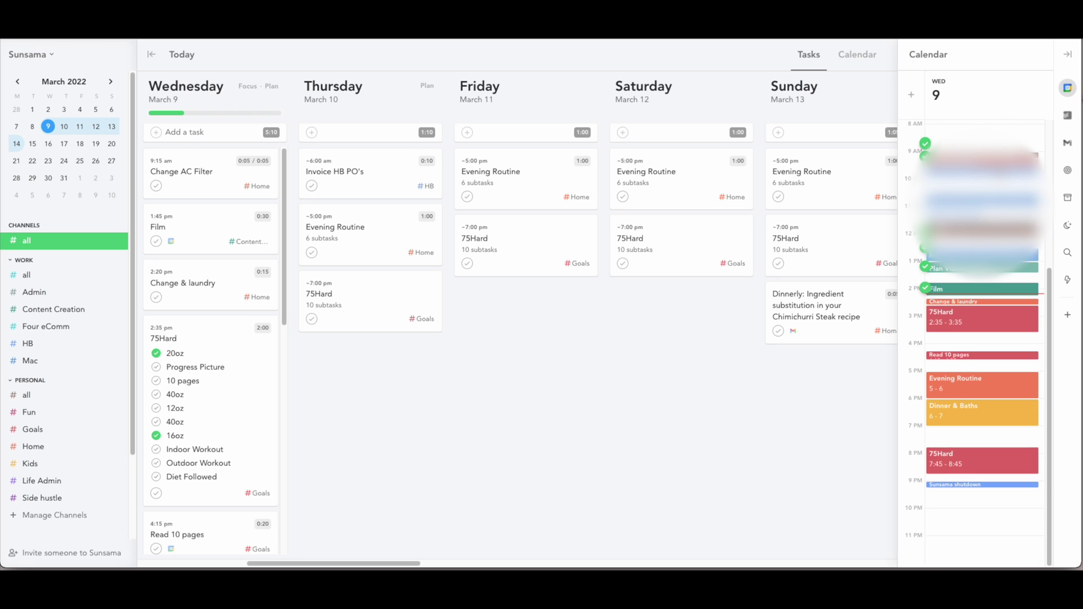
pyautogui.moveTo(981, 165)
pyautogui.moveTo(992, 458)
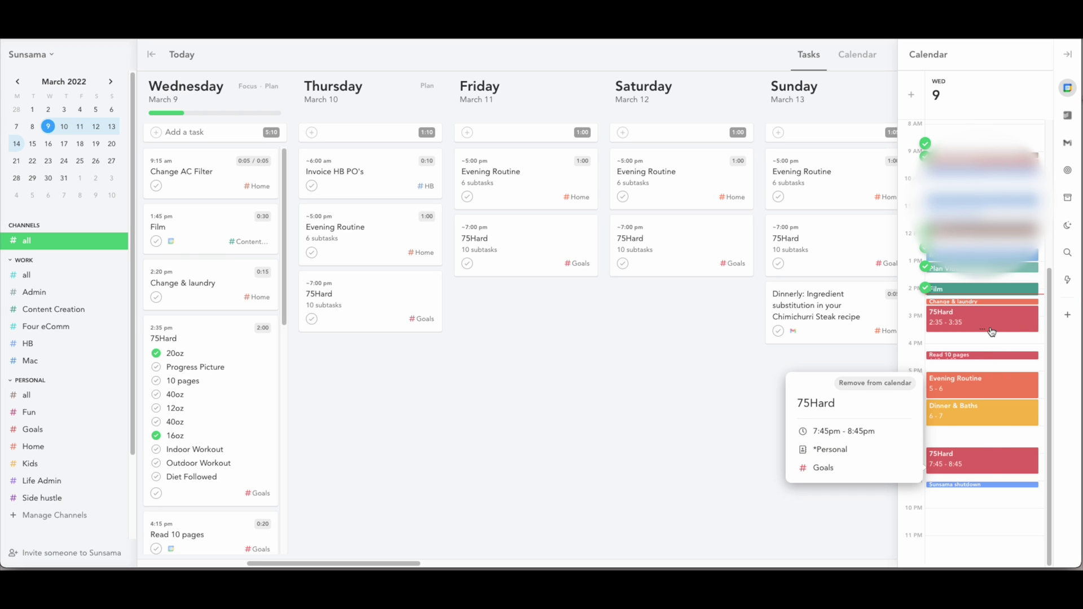
pyautogui.moveTo(992, 331)
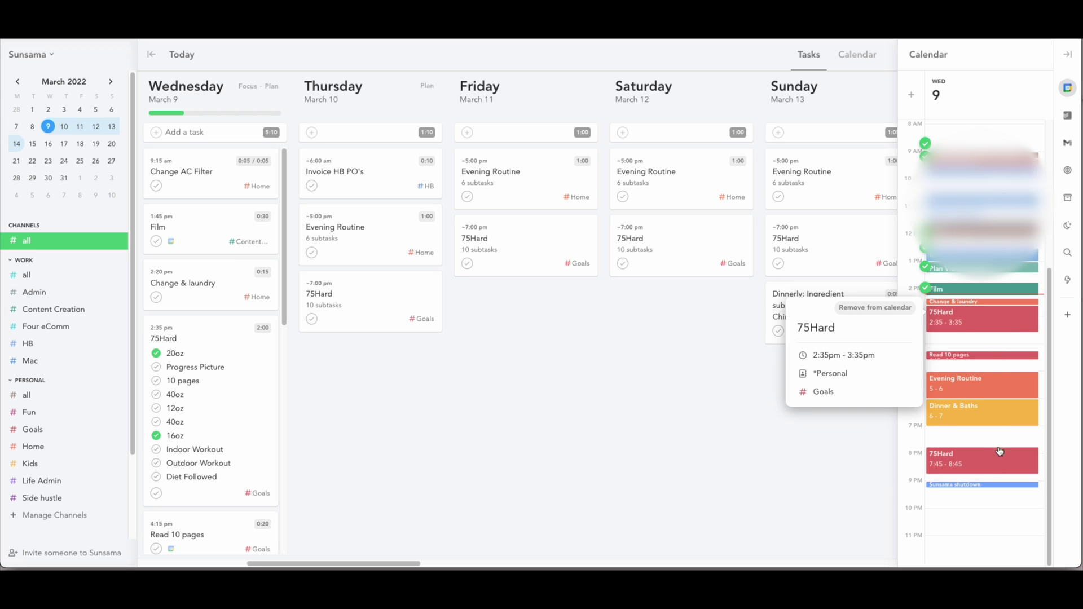
pyautogui.click(200, 333)
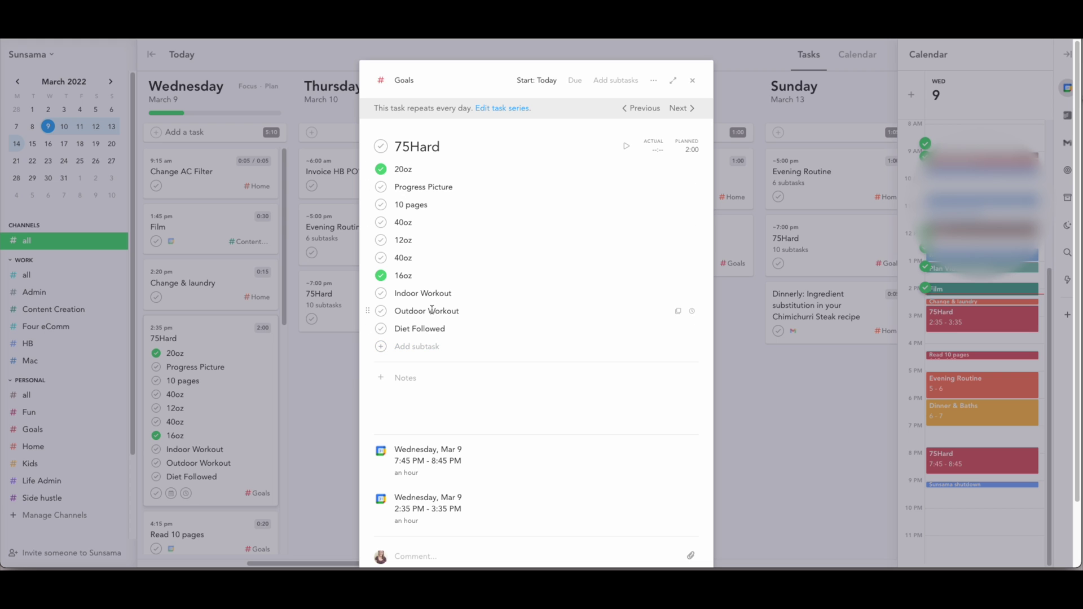
pyautogui.scroll(-3, 450, 374)
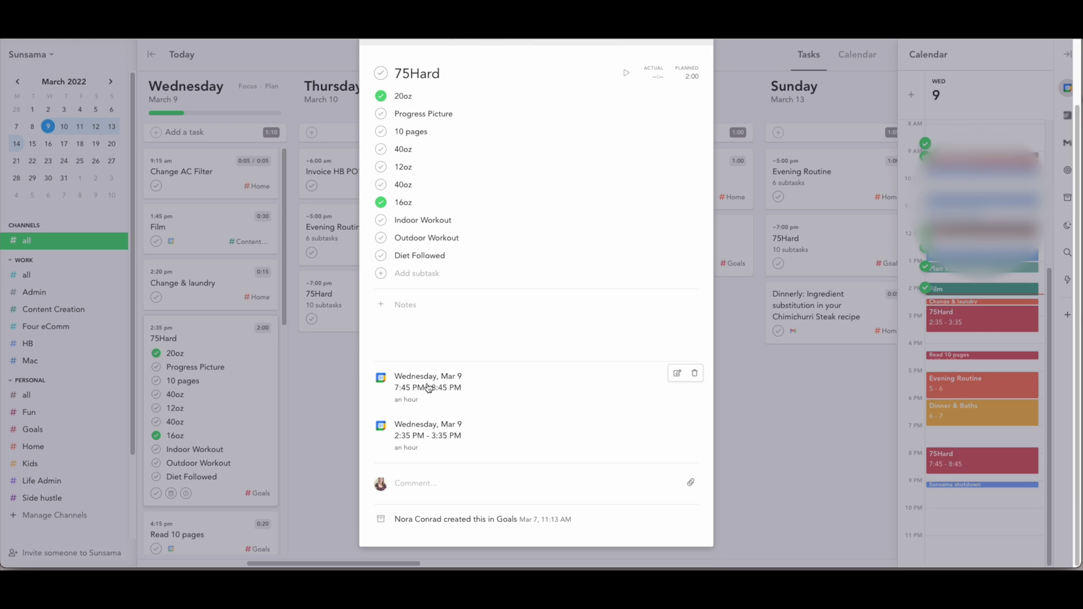
pyautogui.scroll(1, 428, 388)
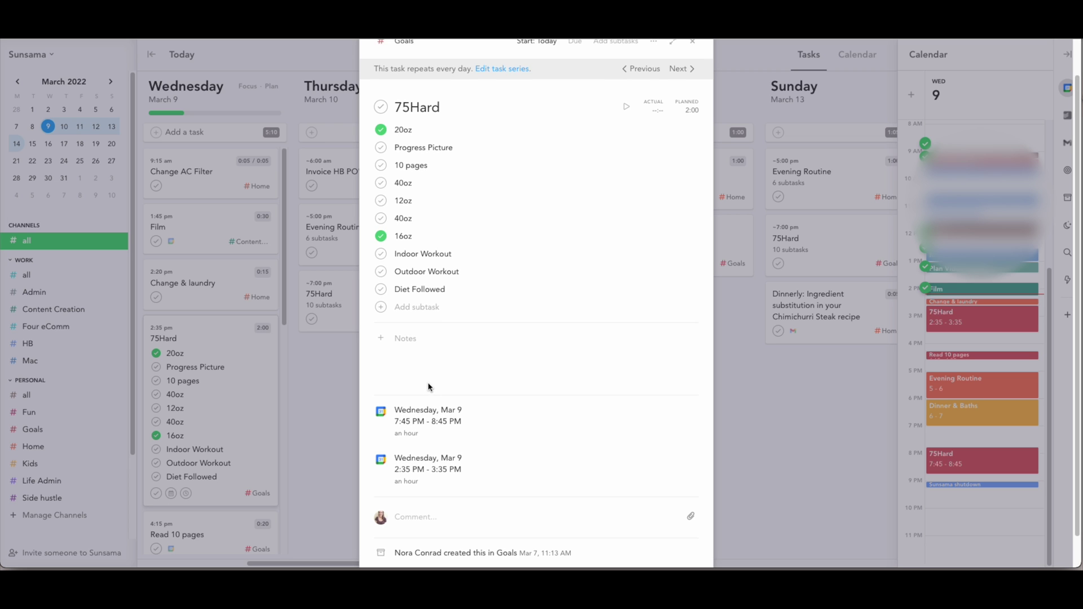
pyautogui.click(824, 376)
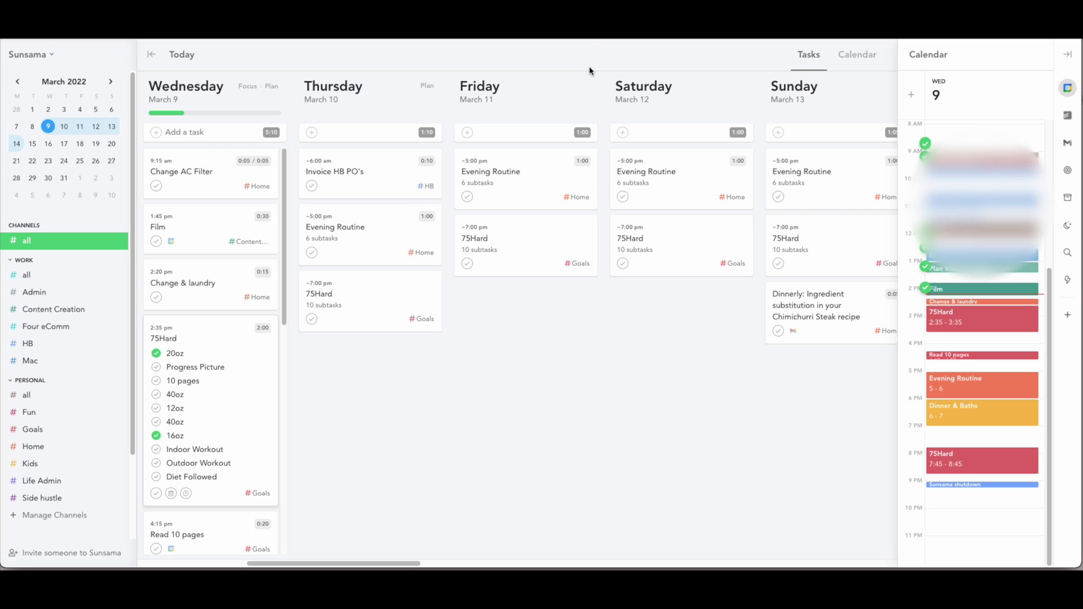
pyautogui.click(977, 368)
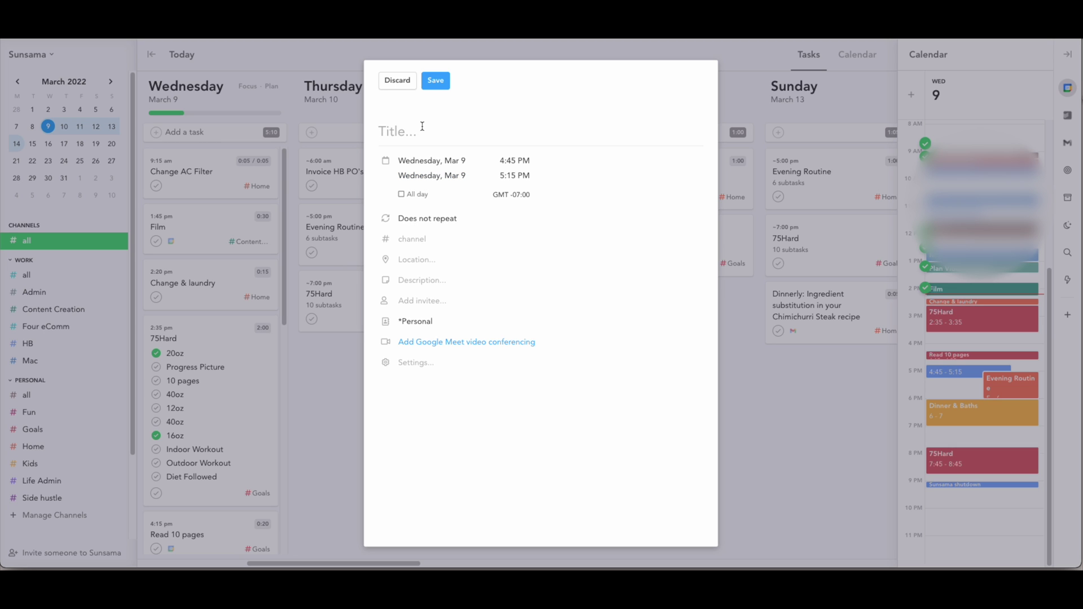
pyautogui.click(420, 241)
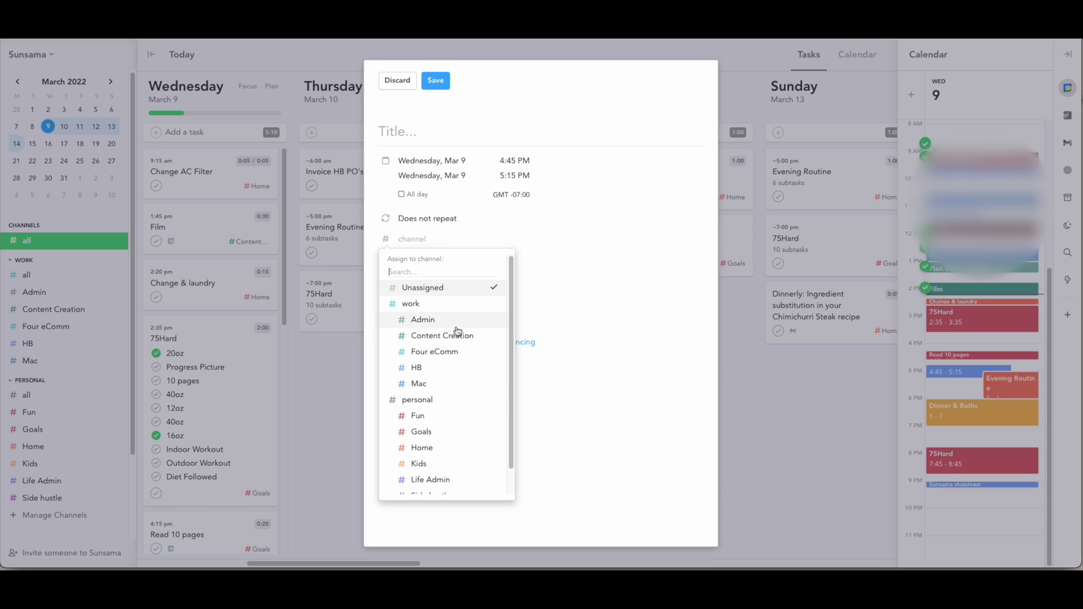
pyautogui.scroll(-1, 457, 331)
pyautogui.click(458, 250)
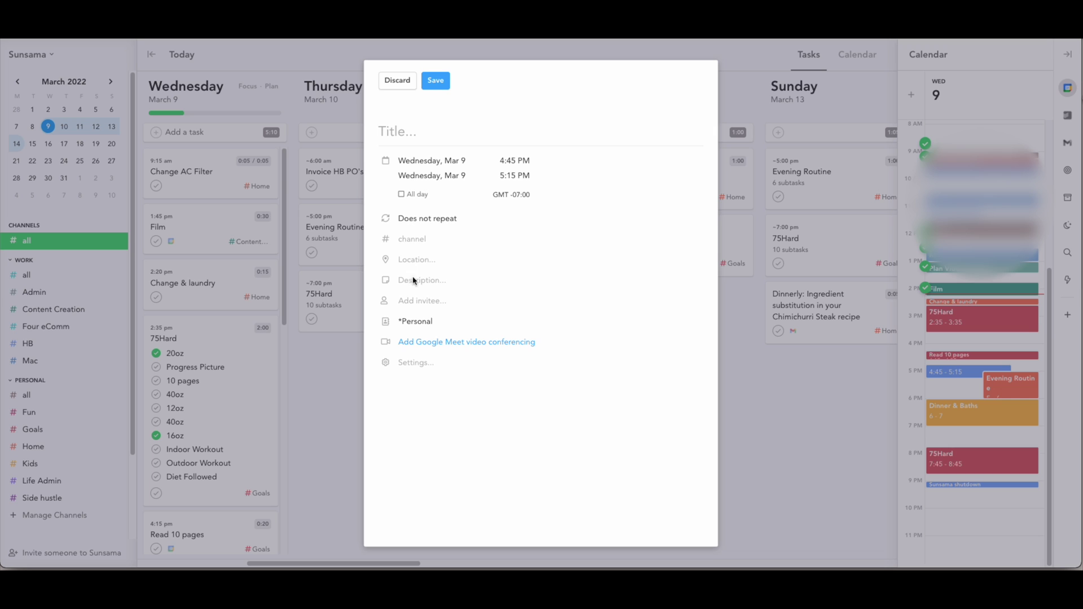
pyautogui.click(419, 322)
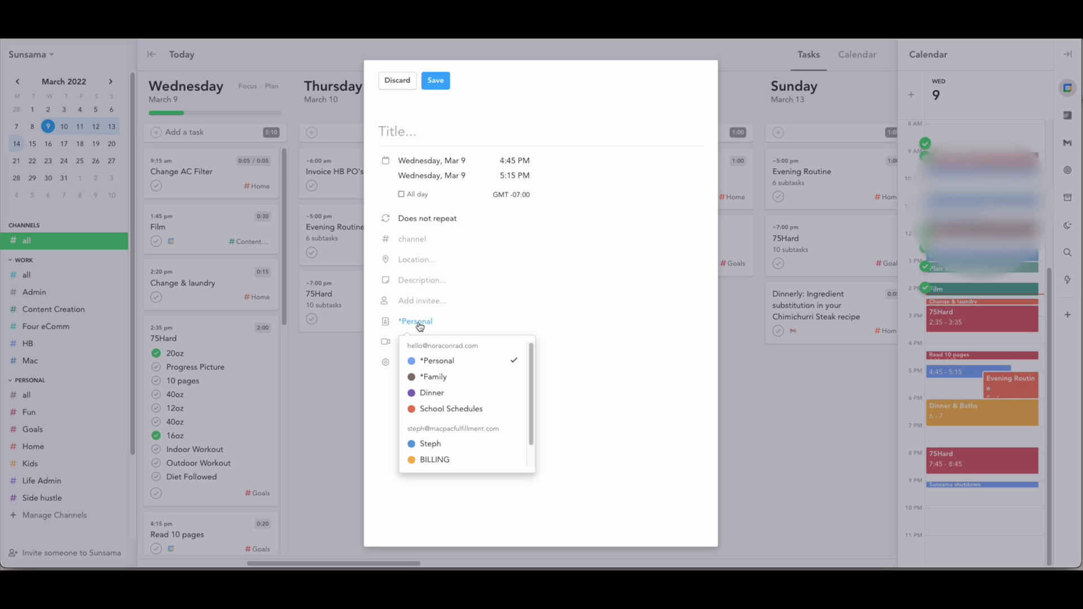
pyautogui.click(419, 326)
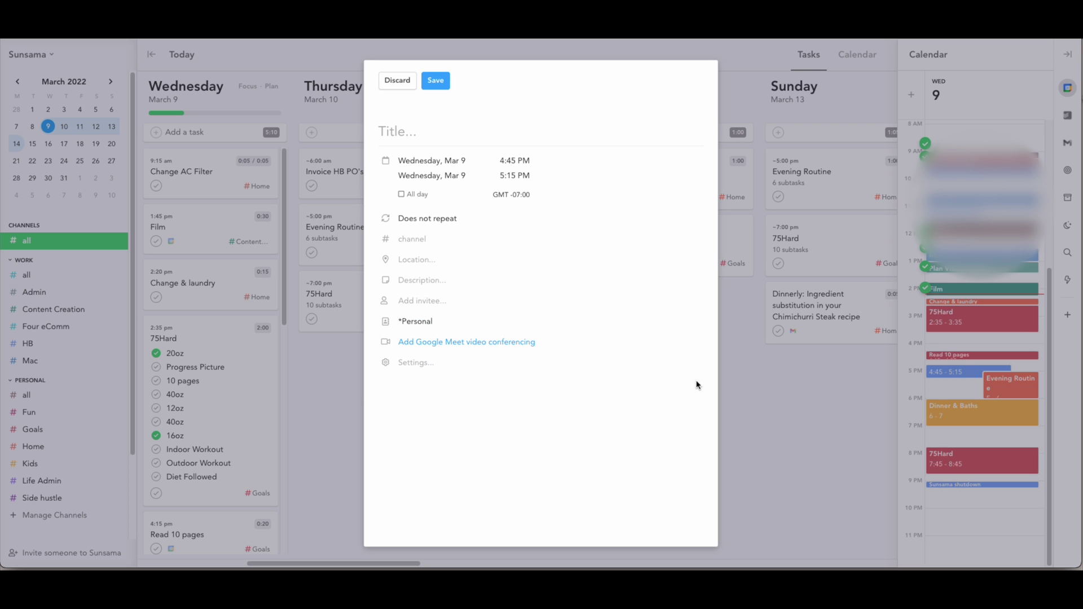
pyautogui.click(884, 421)
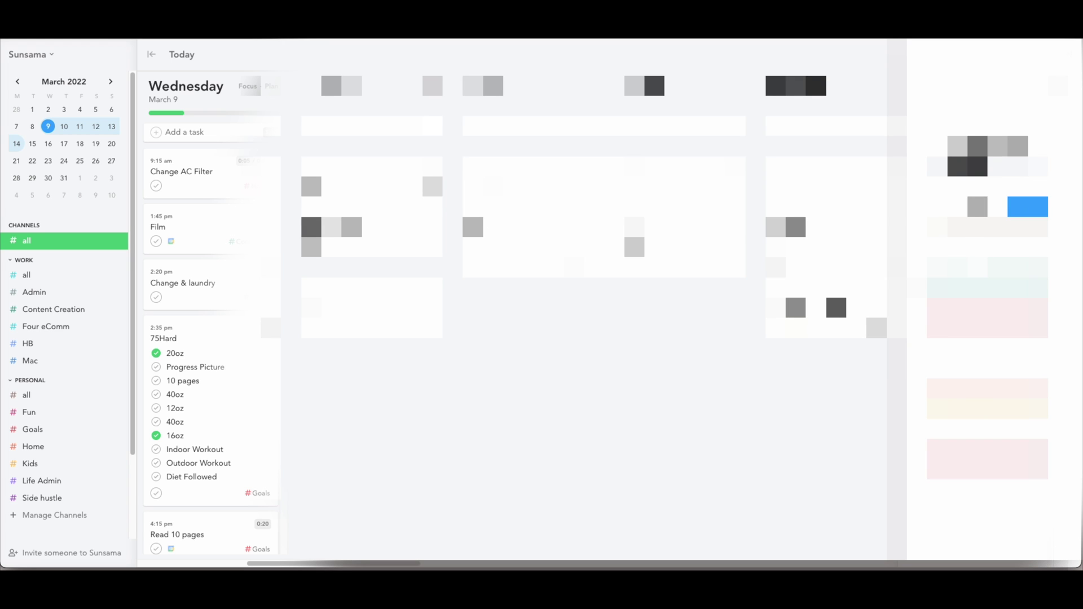
# Open the Google Meet event's details, add a blank action item, and view its start-date options
pyautogui.click(350, 370)
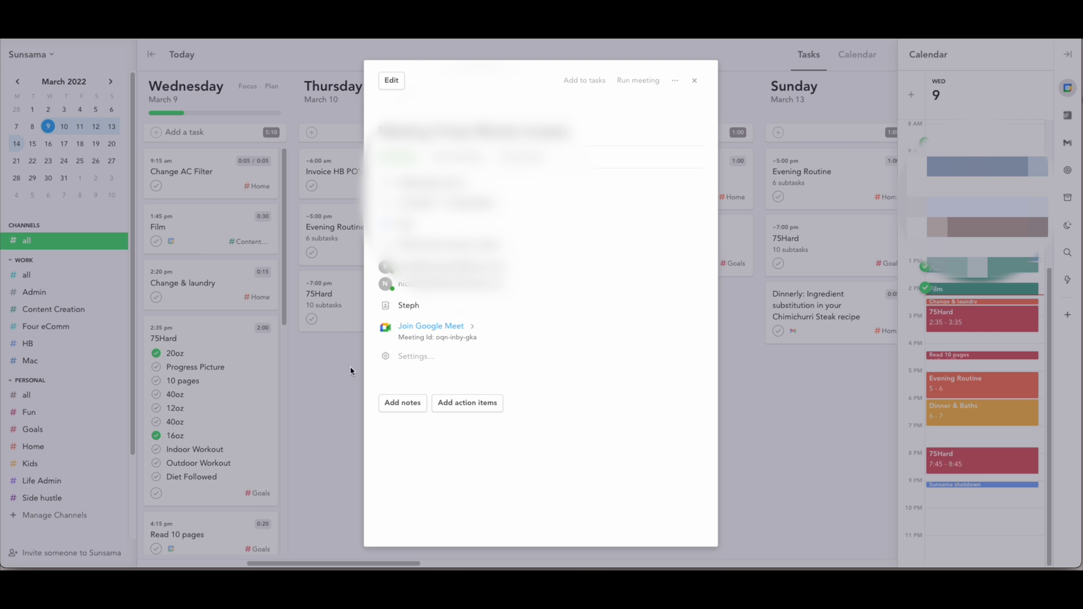
pyautogui.click(457, 408)
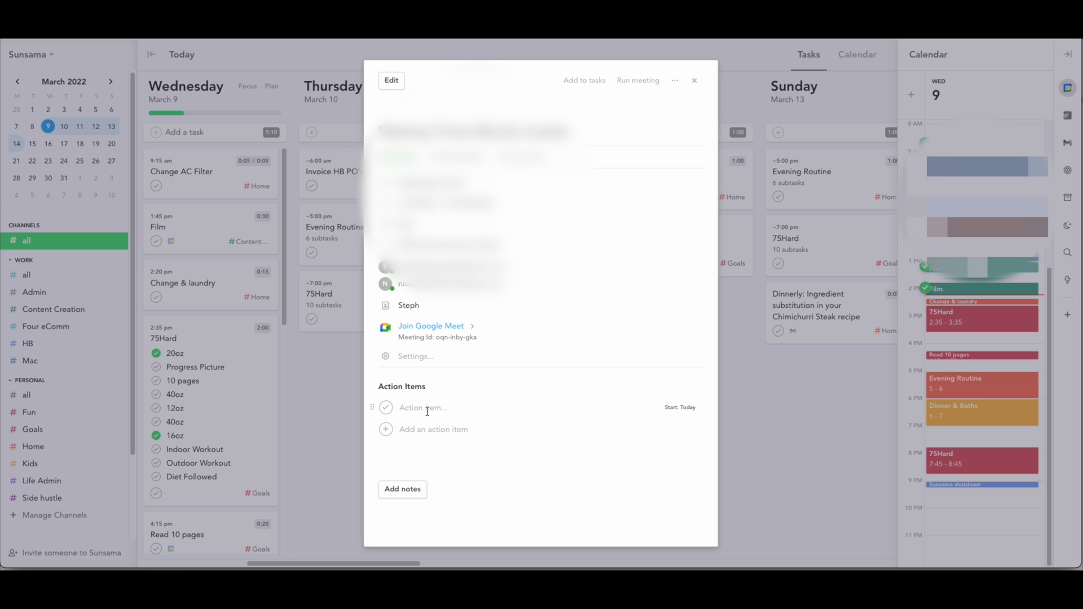
pyautogui.click(686, 407)
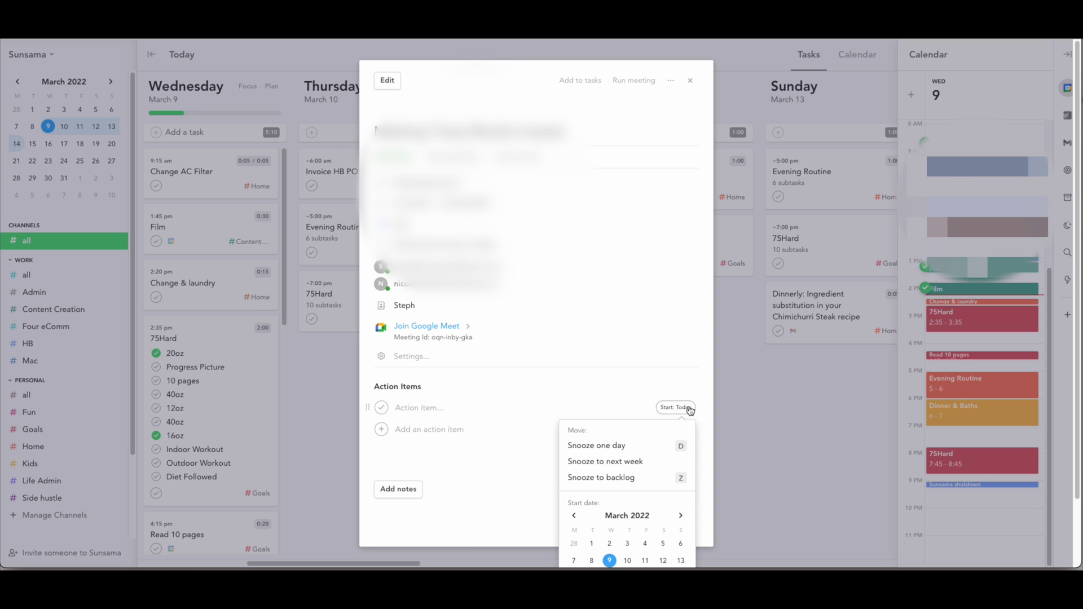
# Close the meeting details and view the 2:35 75Hard event's summary in the day calendar
pyautogui.click(784, 433)
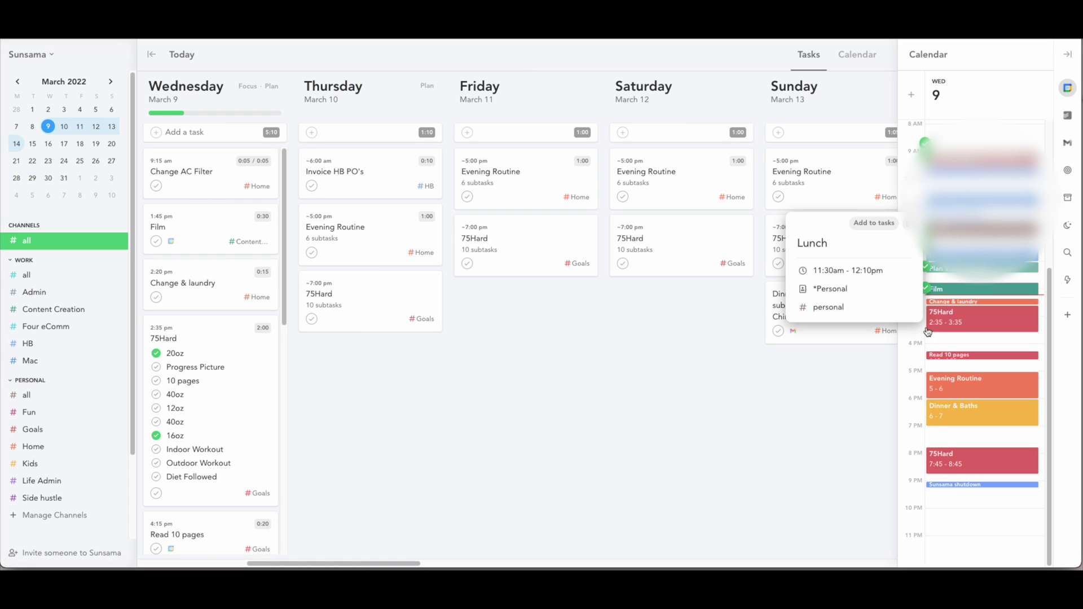
pyautogui.moveTo(956, 391)
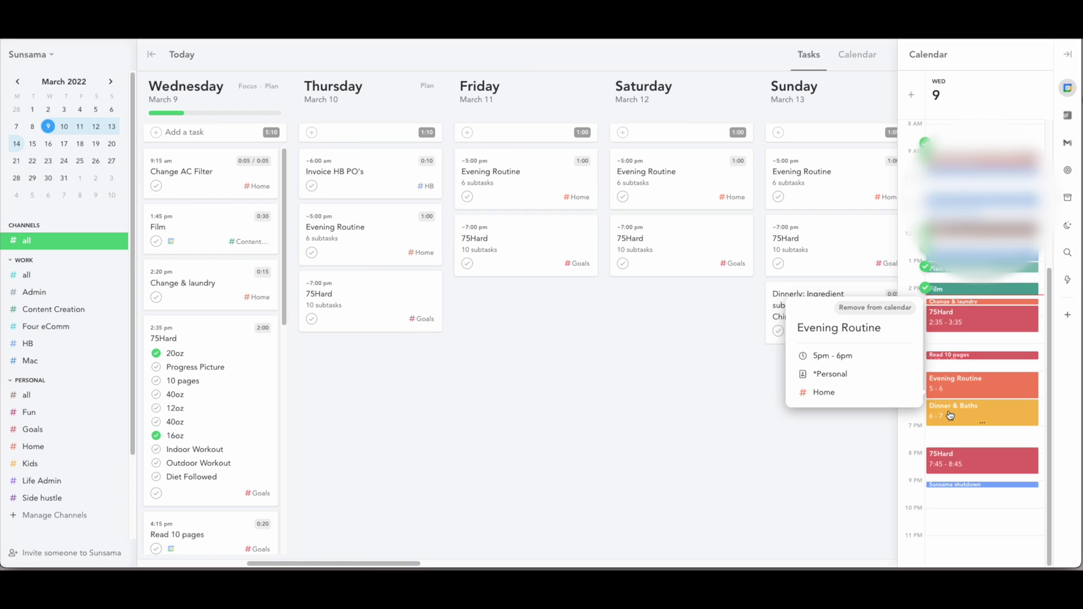
pyautogui.moveTo(951, 415)
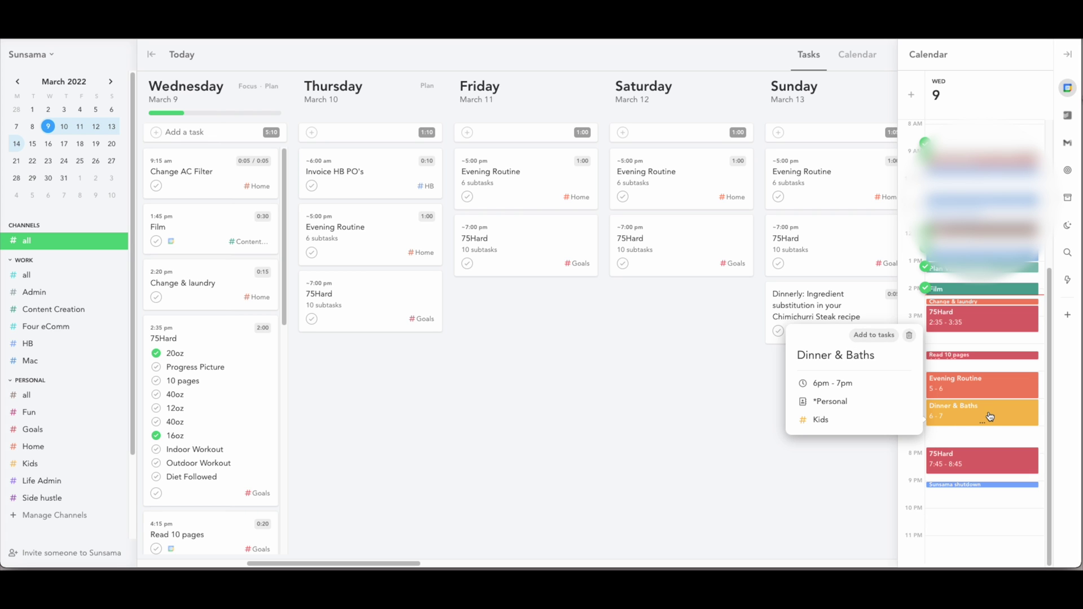
pyautogui.click(931, 321)
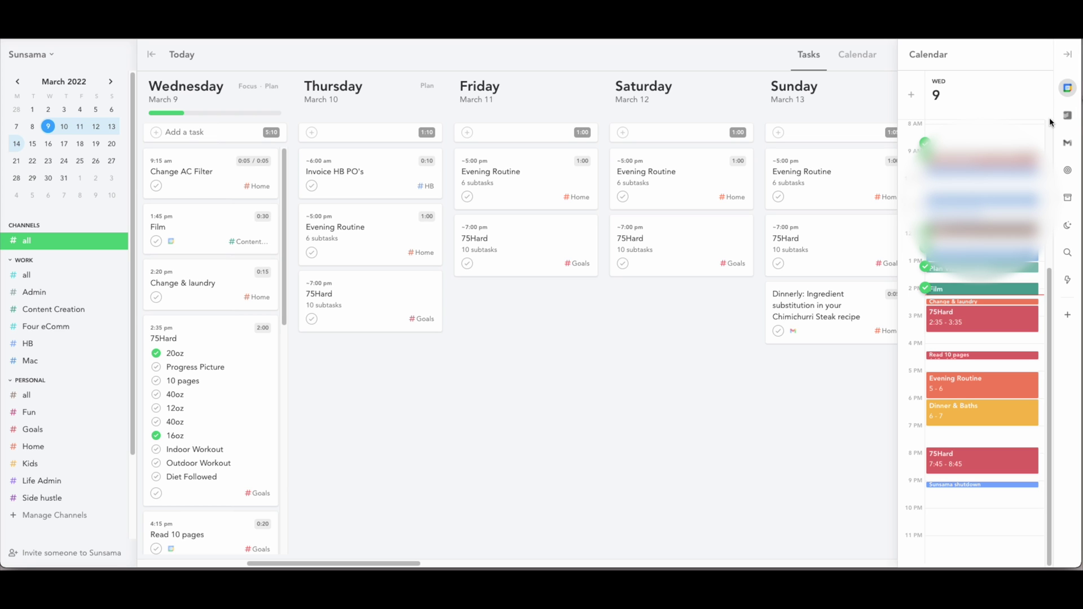
# Show Todoist tasks in the side panel, expand and collapse extra integrations, refresh, then open the inbox
pyautogui.click(1068, 117)
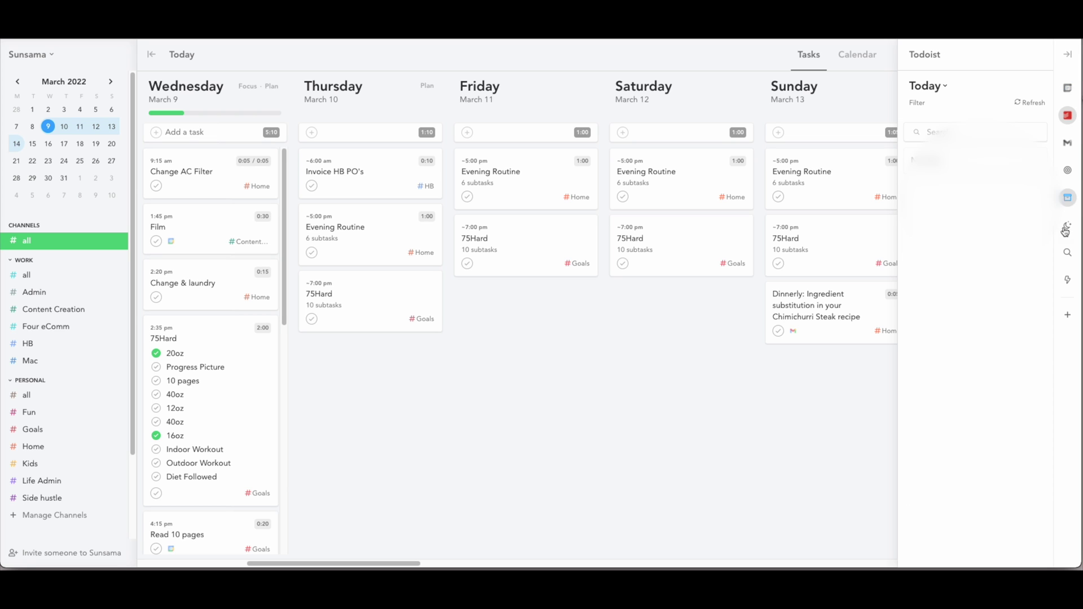
pyautogui.click(1068, 319)
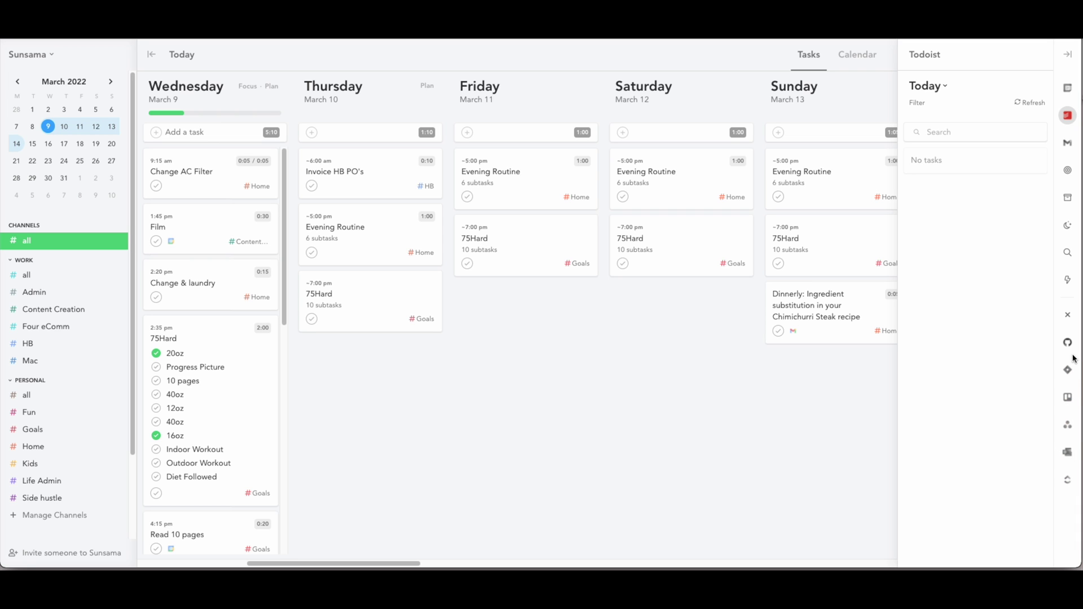
pyautogui.click(1069, 314)
pyautogui.click(1032, 103)
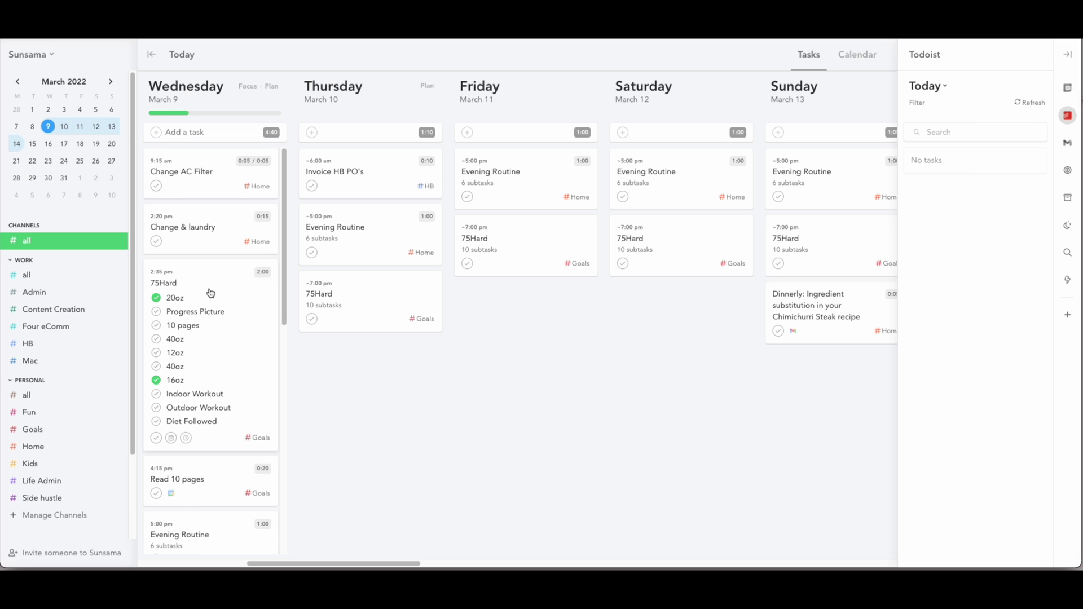
pyautogui.click(1058, 142)
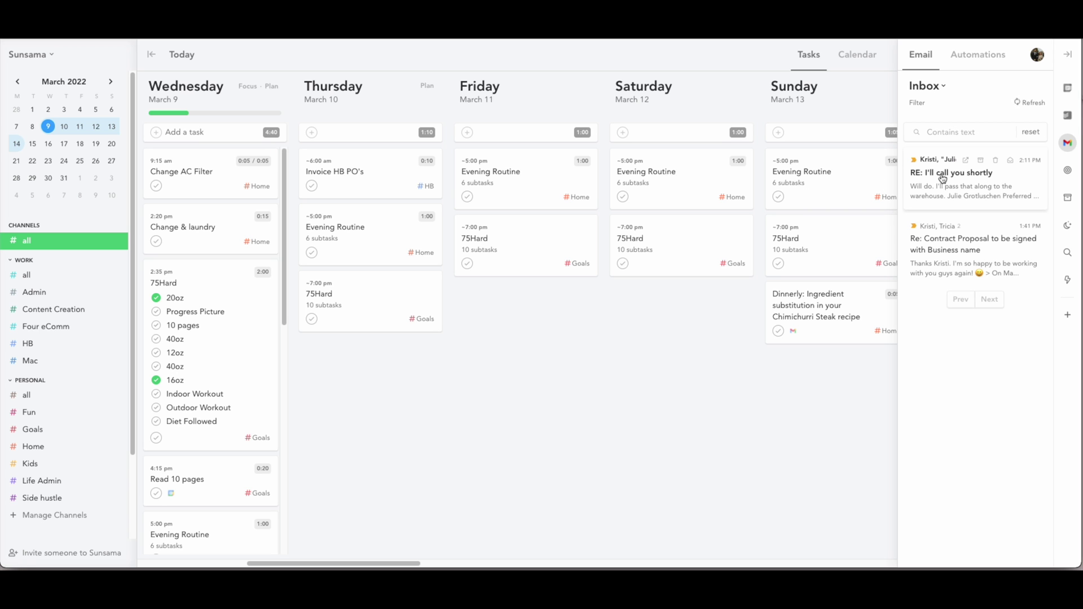
# Drag the 'RE: I'll call you shortly' email onto Thursday as a 1 hr task at the top
pyautogui.moveTo(942, 178); pyautogui.dragTo(404, 168)
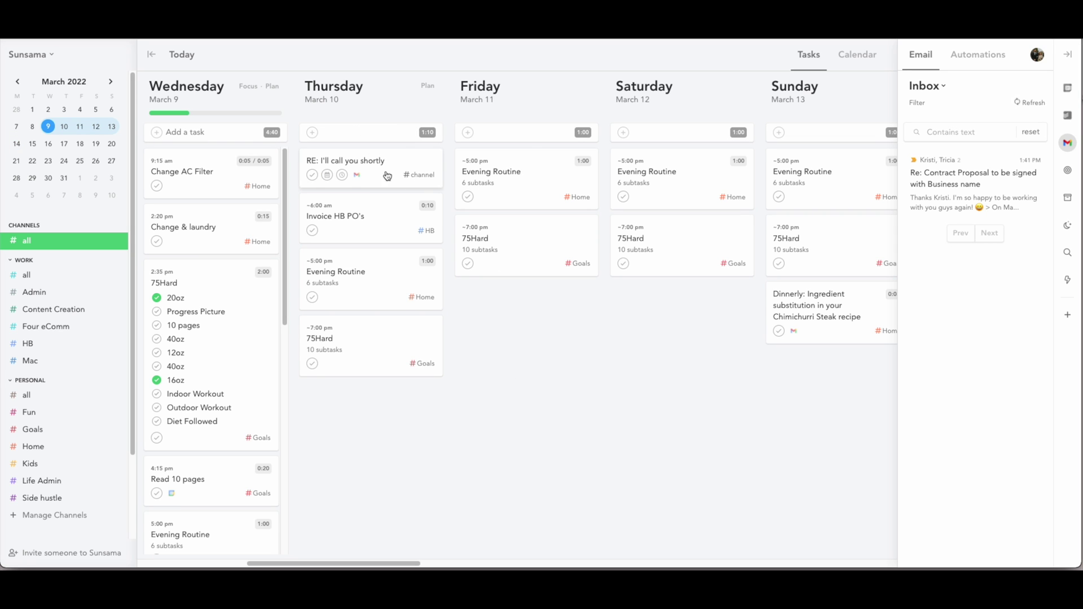
pyautogui.click(345, 177)
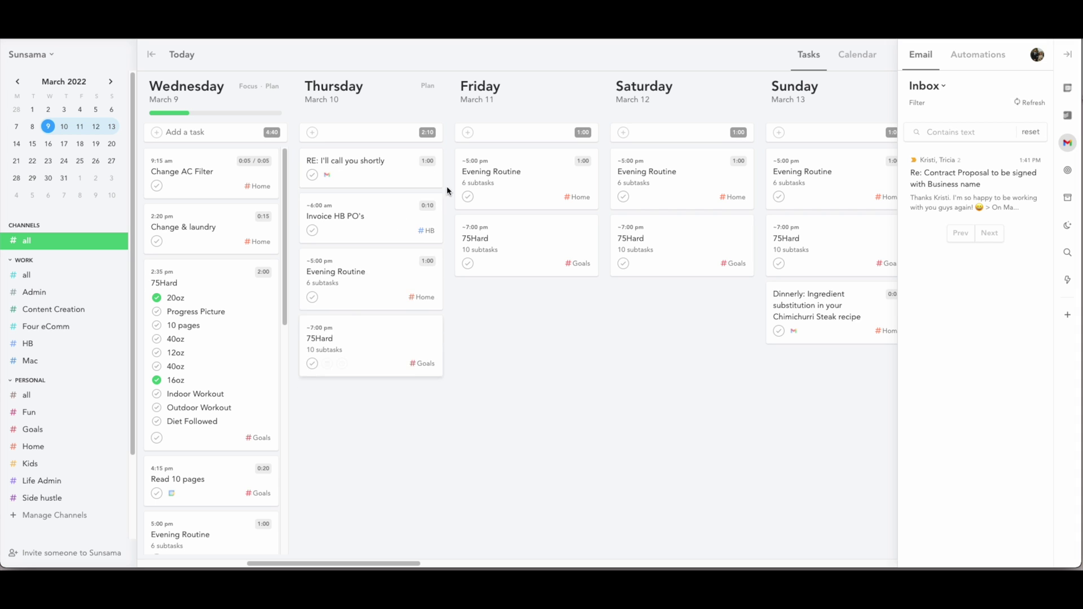
pyautogui.moveTo(363, 169)
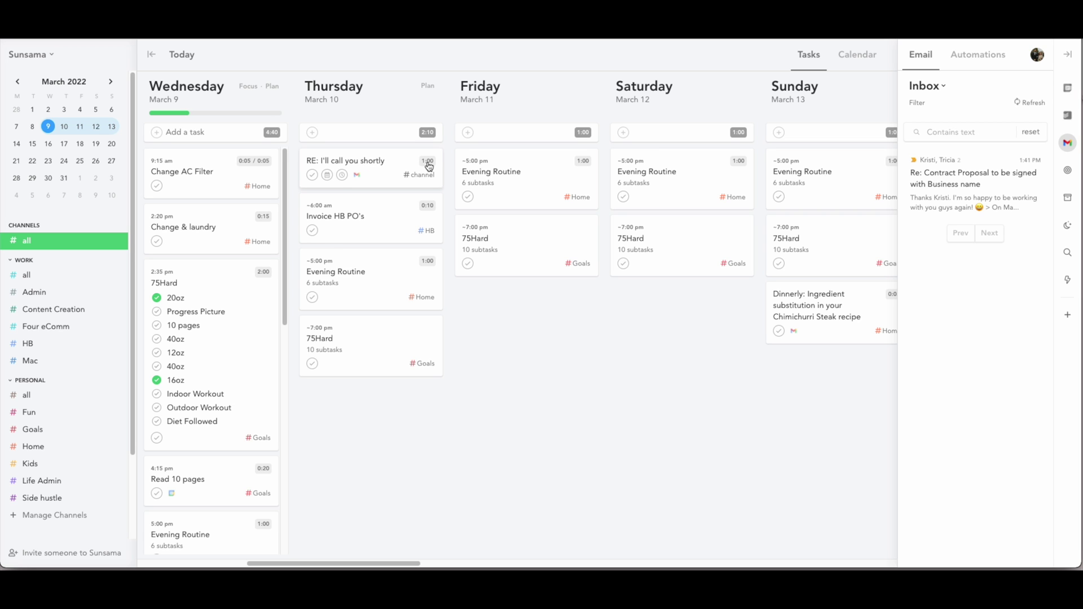
pyautogui.moveTo(429, 165); pyautogui.dragTo(393, 172)
pyautogui.moveTo(338, 169); pyautogui.dragTo(369, 179)
pyautogui.click(1067, 170)
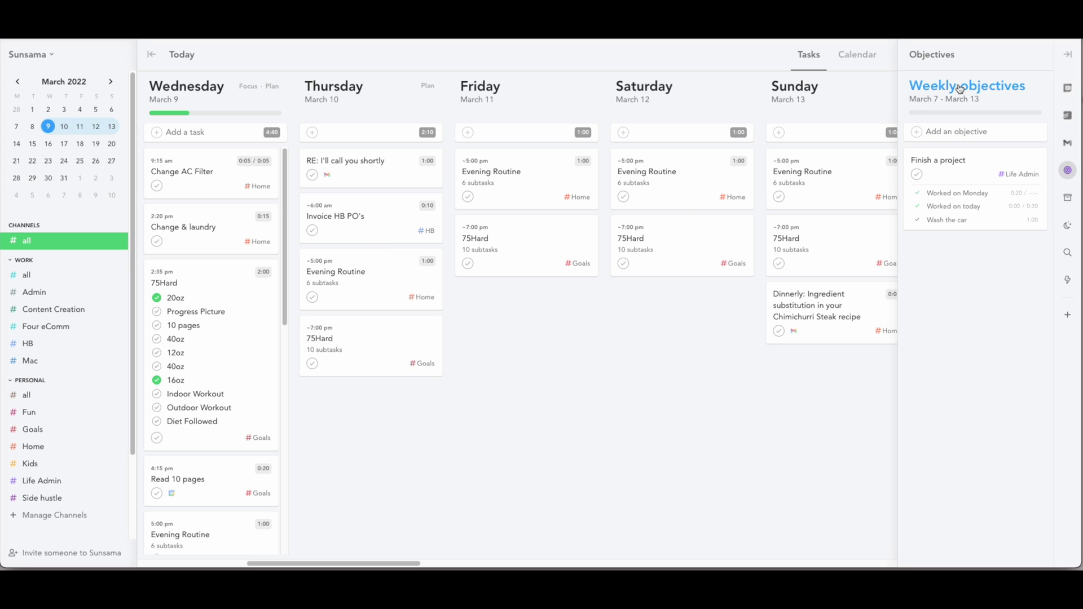
# Review the Finish a project objective, then leave Thursday's 75Hard task's objective Unassigned
pyautogui.click(954, 169)
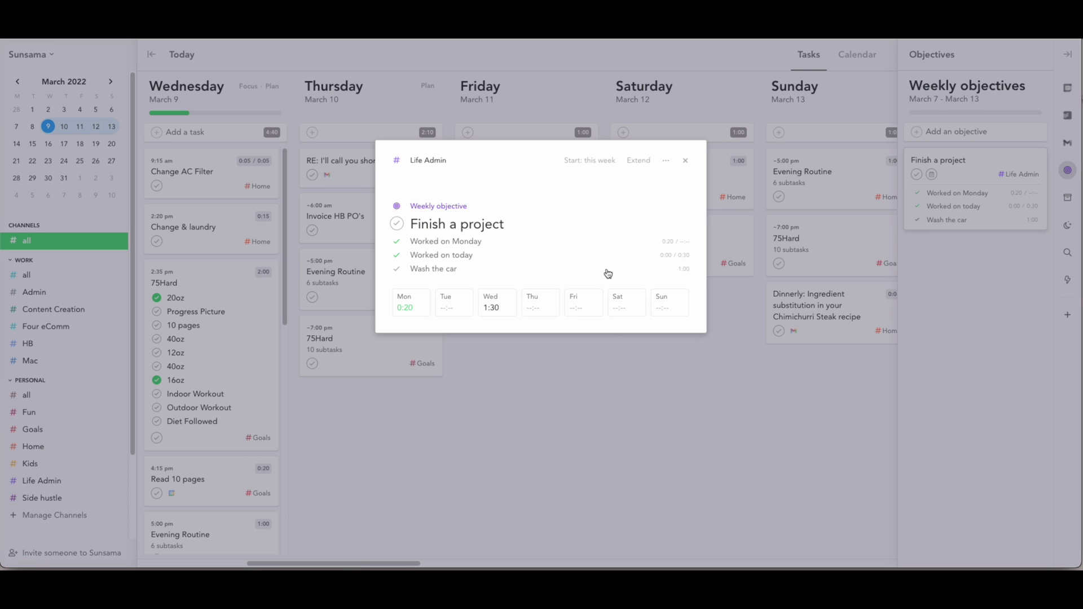
pyautogui.press('Escape')
pyautogui.click(374, 341)
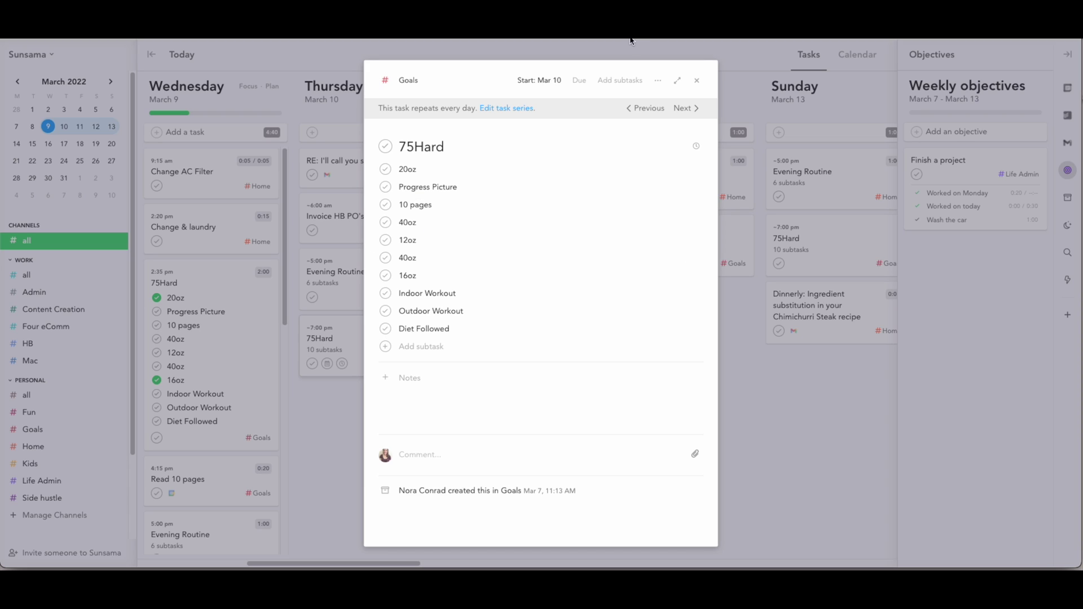
pyautogui.click(662, 85)
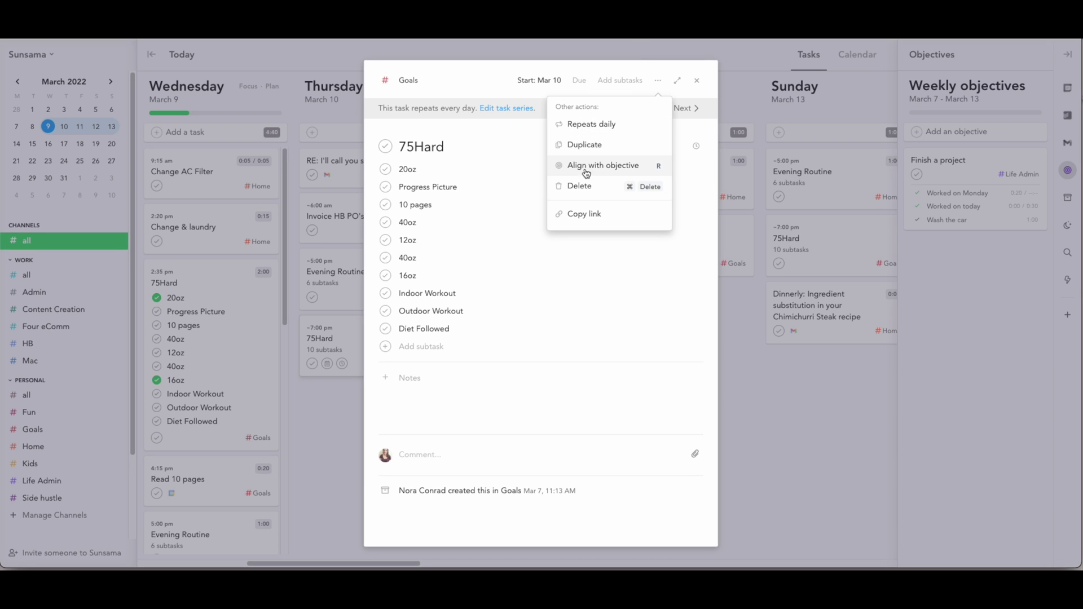
pyautogui.click(633, 166)
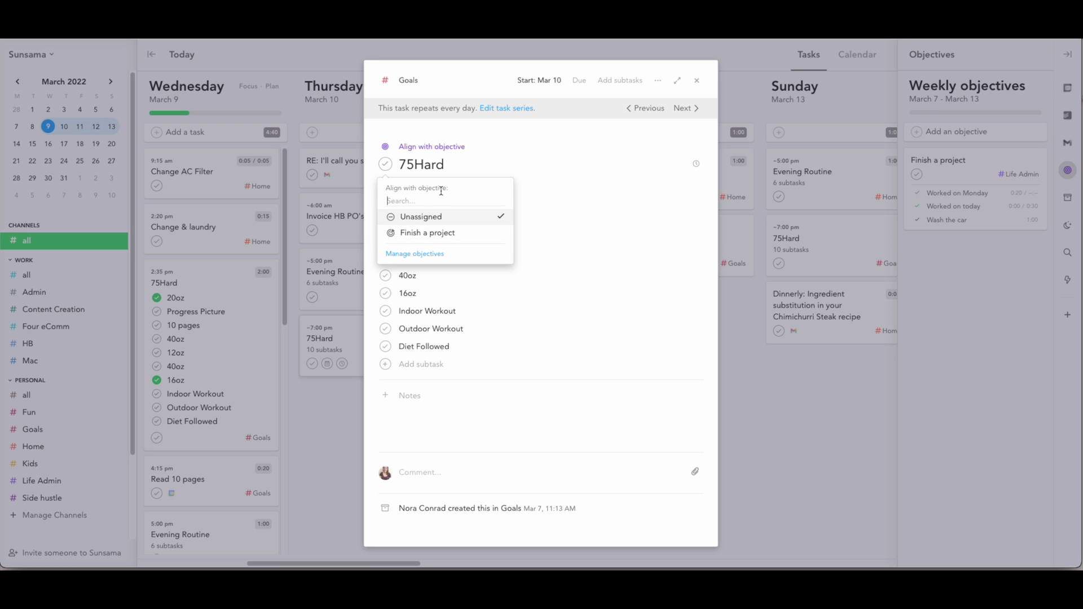
pyautogui.click(739, 218)
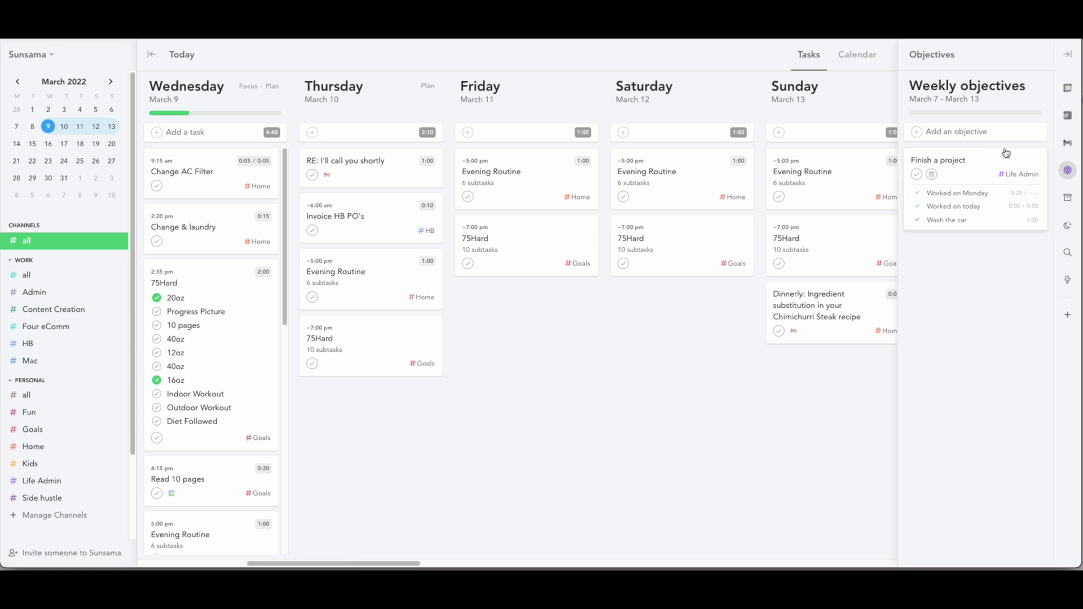
pyautogui.click(1068, 198)
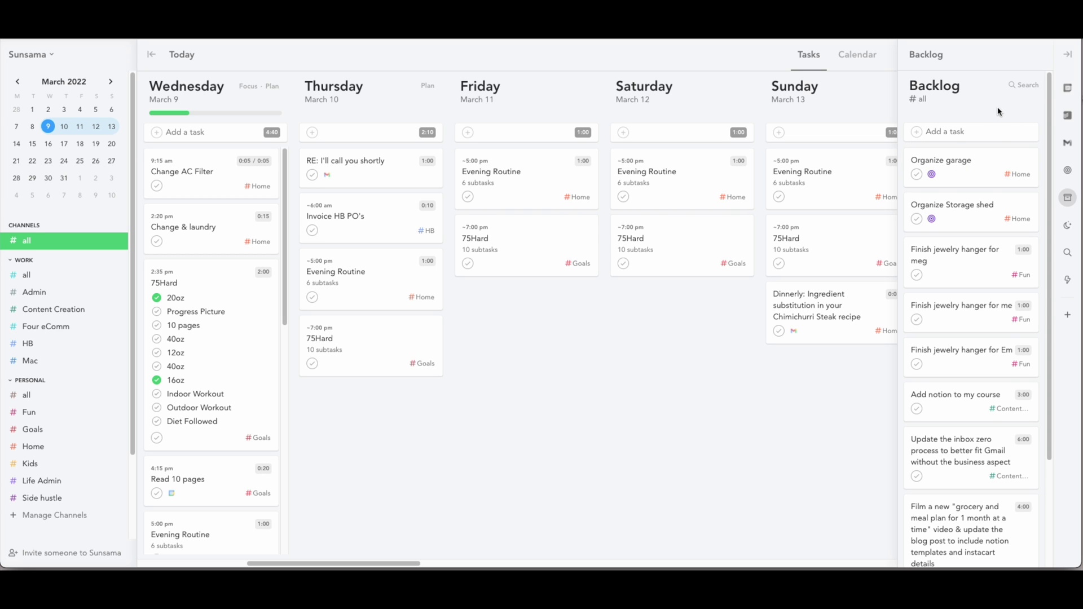
# Scroll through the backlog list of tasks like Organize garage and Organize Storage shed
pyautogui.scroll(-1, 997, 111)
pyautogui.scroll(1, 999, 111)
pyautogui.click(1065, 226)
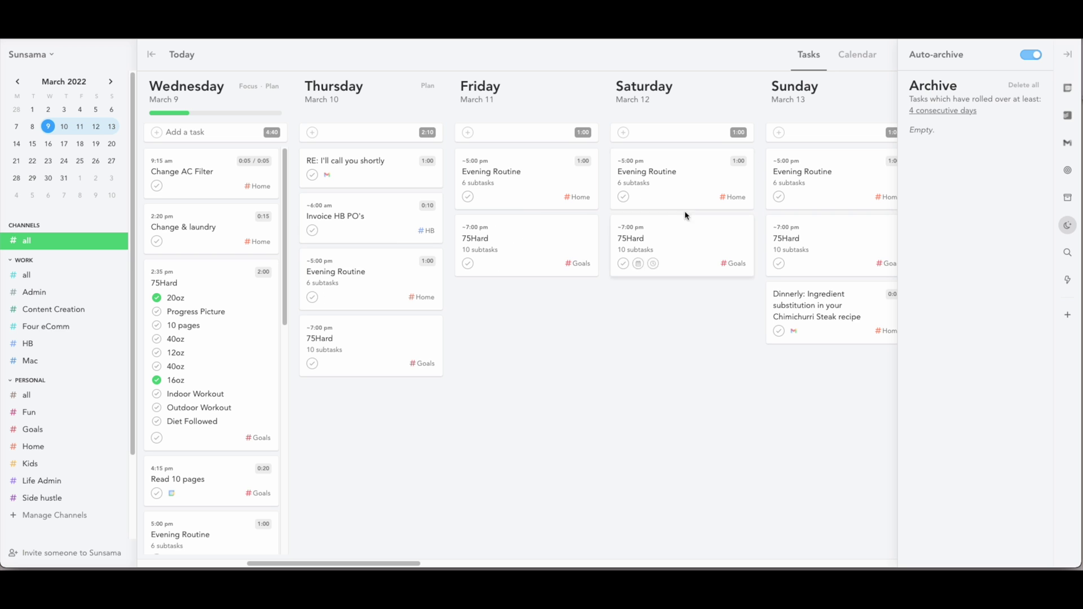
# Check the auto-archive inactivity choices, leaving the period at 4 consecutive days
pyautogui.click(949, 112)
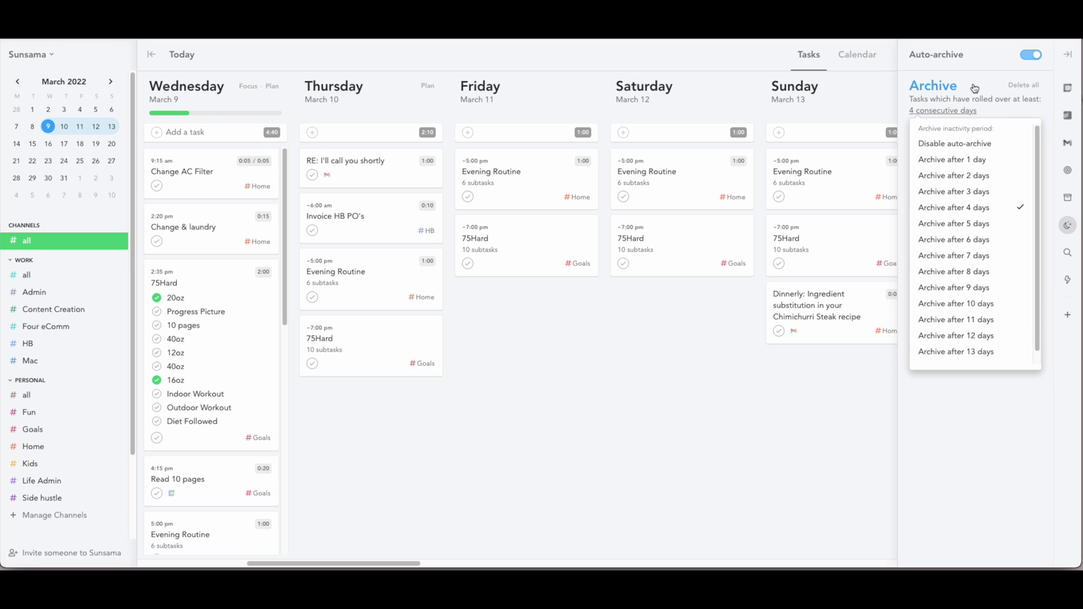
pyautogui.click(980, 65)
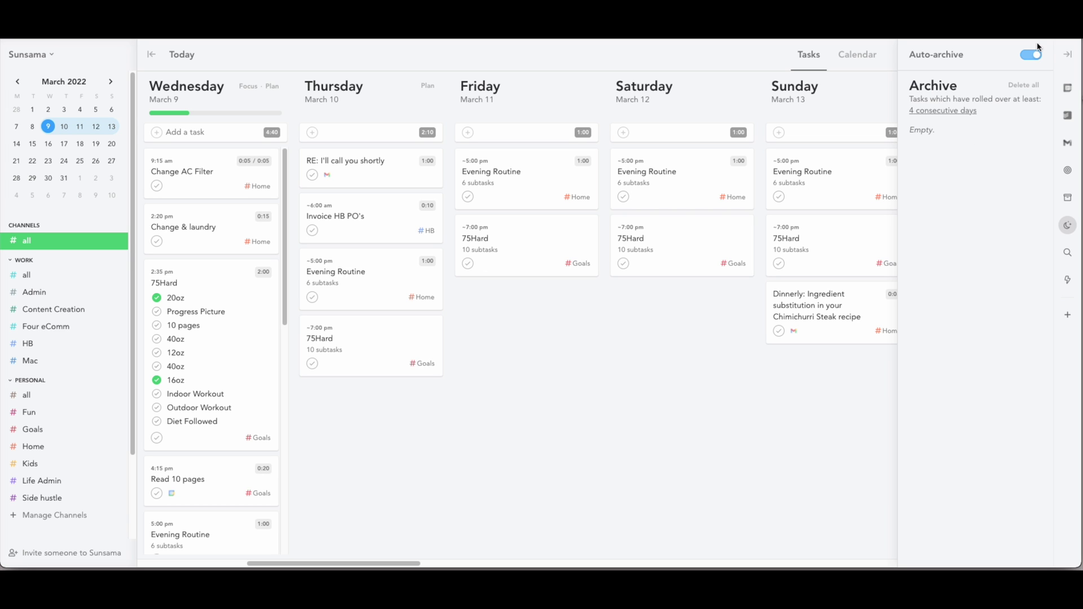
pyautogui.click(1067, 255)
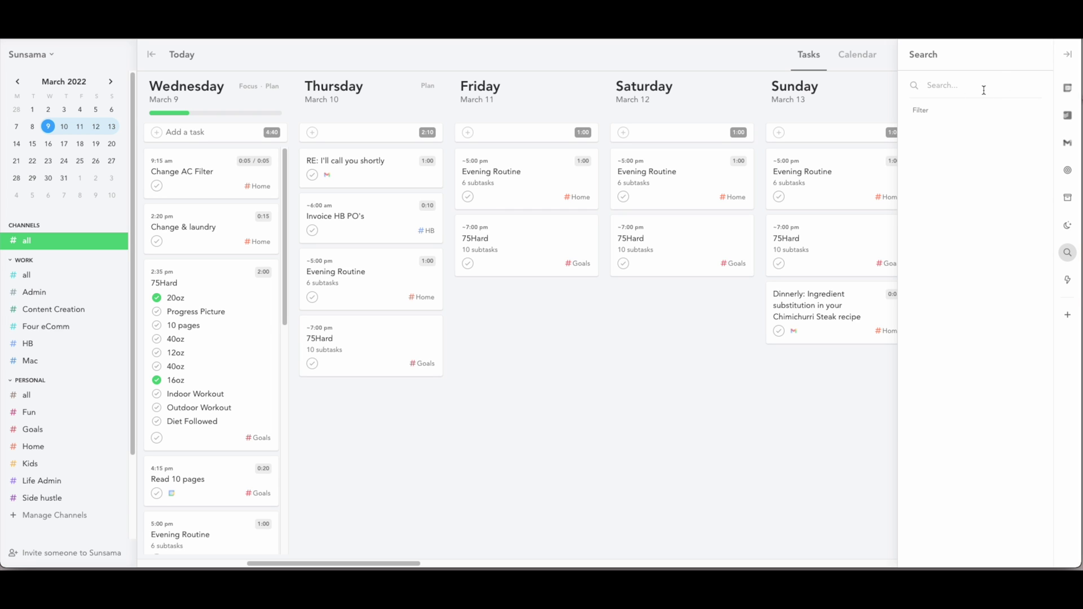
# Look over Latest Updates, return the side panel to Wednesday's day calendar, and open the workspace menu
pyautogui.click(1064, 279)
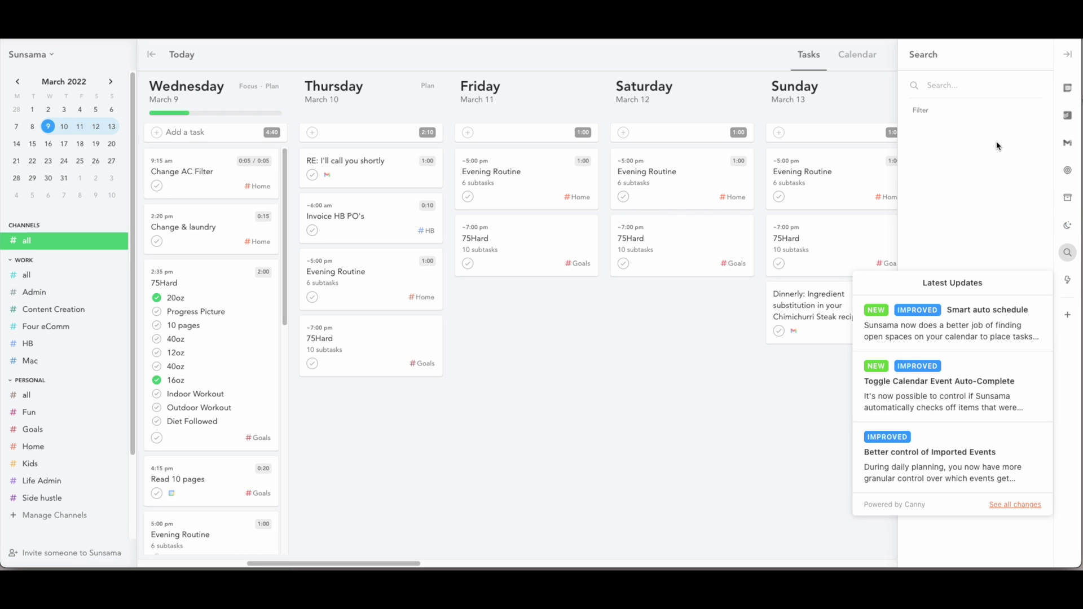
pyautogui.click(1068, 89)
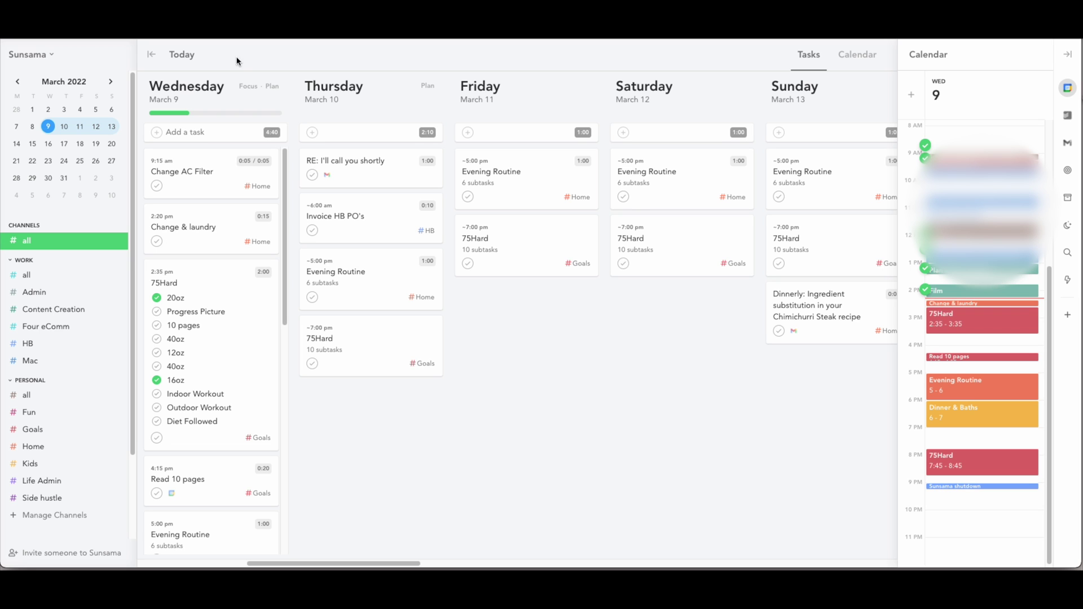
pyautogui.click(33, 55)
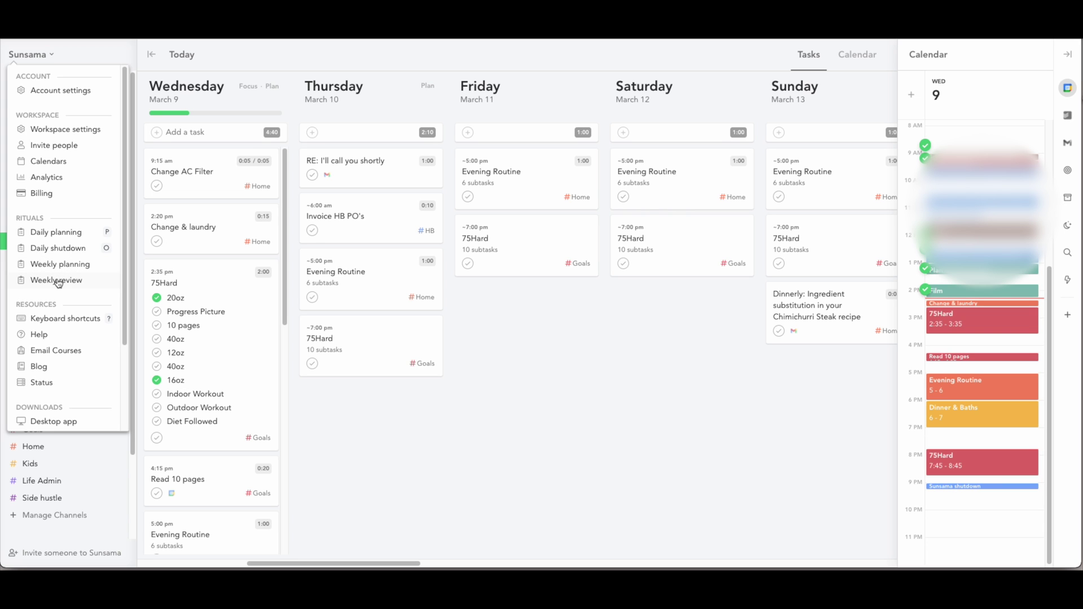
# Enter Wednesday's focus mode and start the timer on the Change & laundry task
pyautogui.click(249, 87)
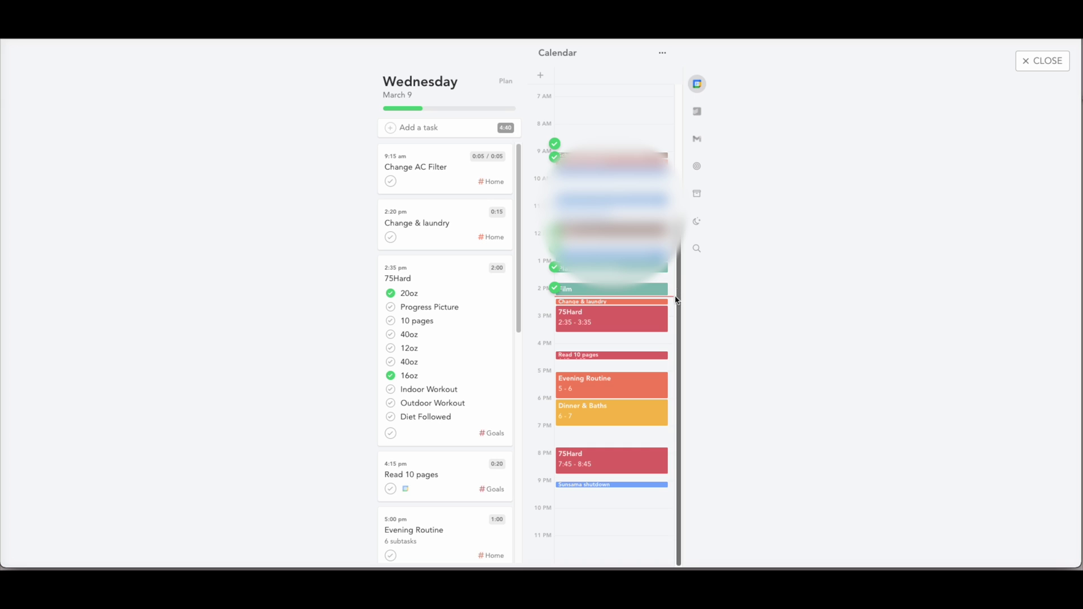
pyautogui.click(462, 235)
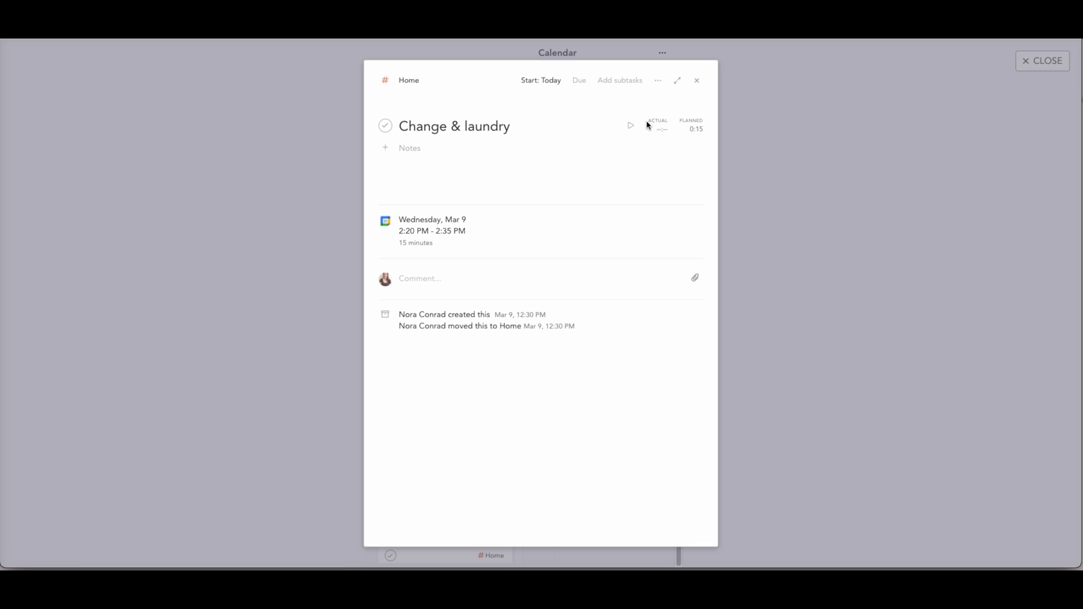
pyautogui.click(631, 126)
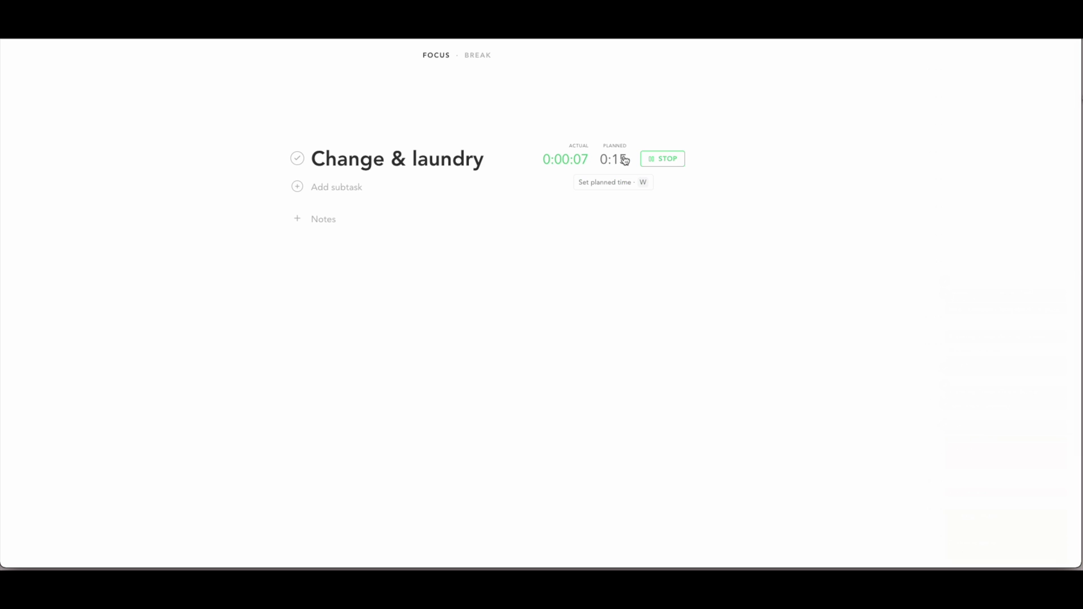
# Switch to a 5-minute short break, then stop the break to return to the task
pyautogui.click(473, 60)
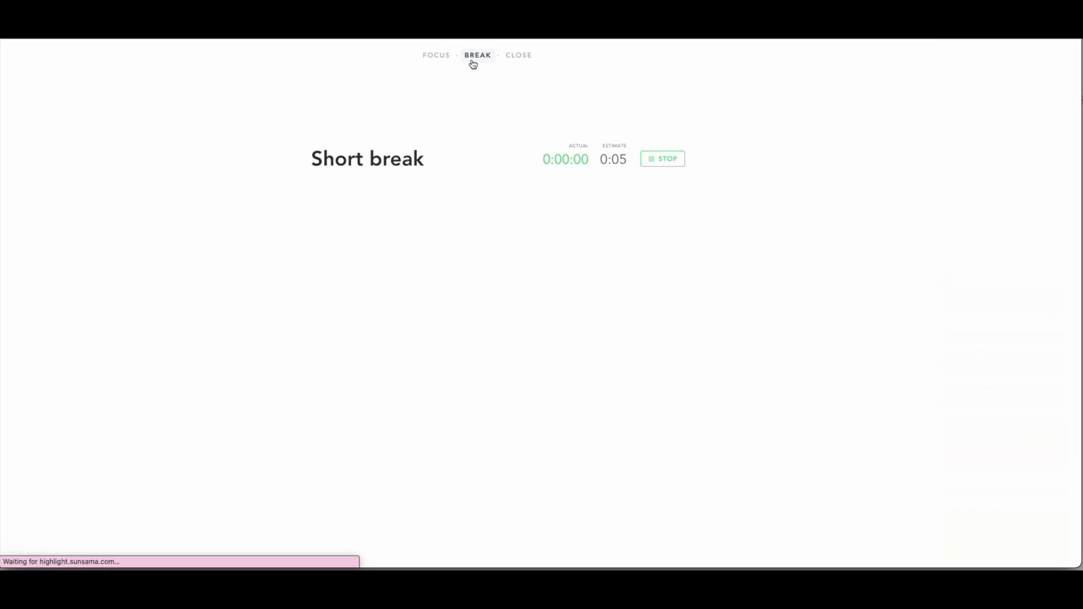
pyautogui.click(616, 162)
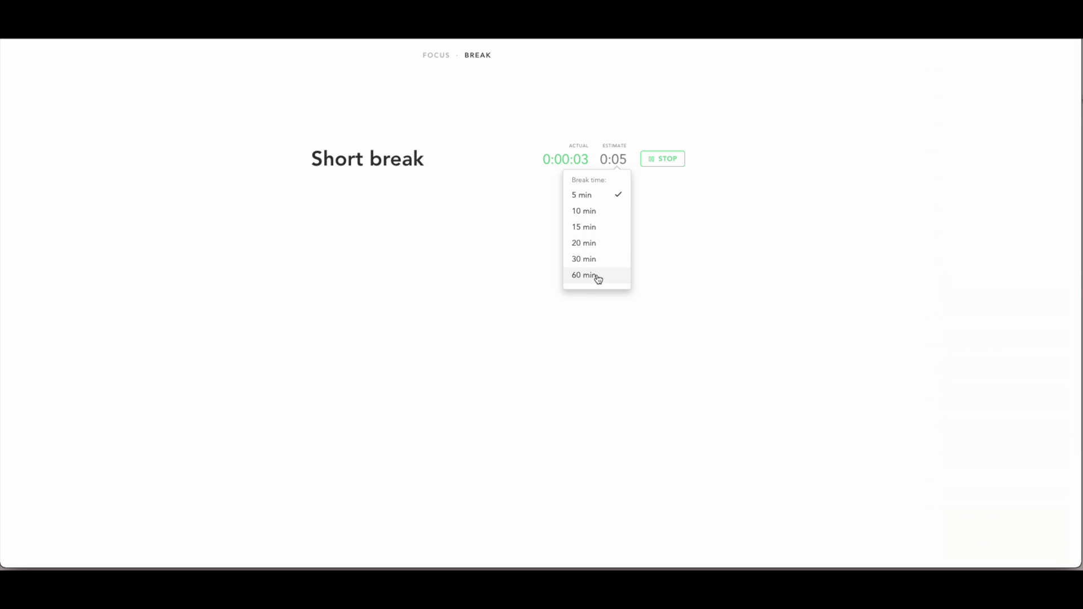
pyautogui.click(636, 105)
pyautogui.click(680, 163)
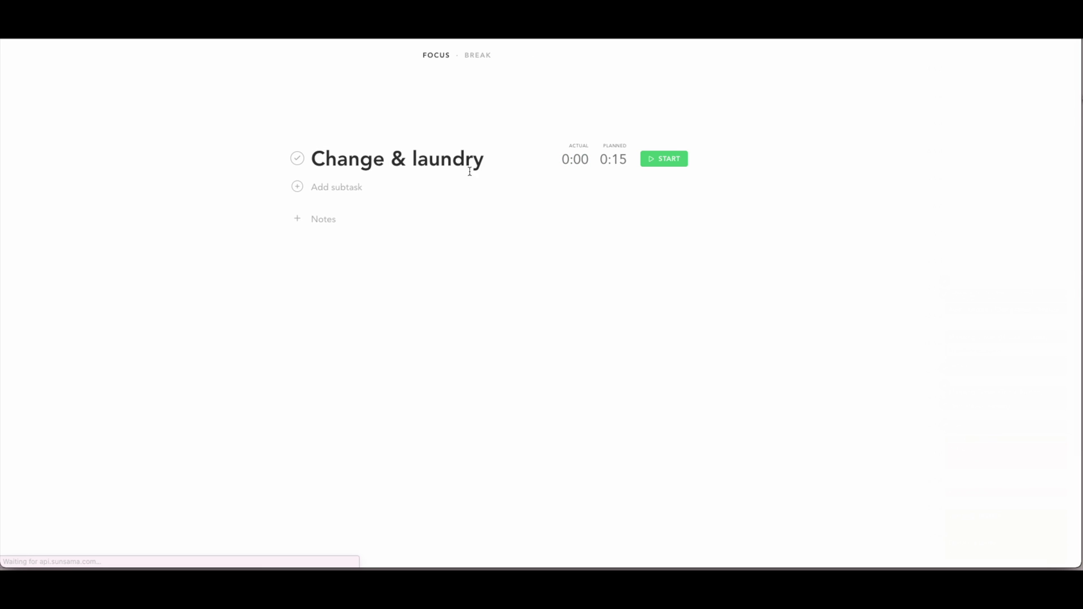
# Make Change & laundry repeat weekly on Wednesday at 12:00 PM, then exit focus mode
pyautogui.click(524, 60)
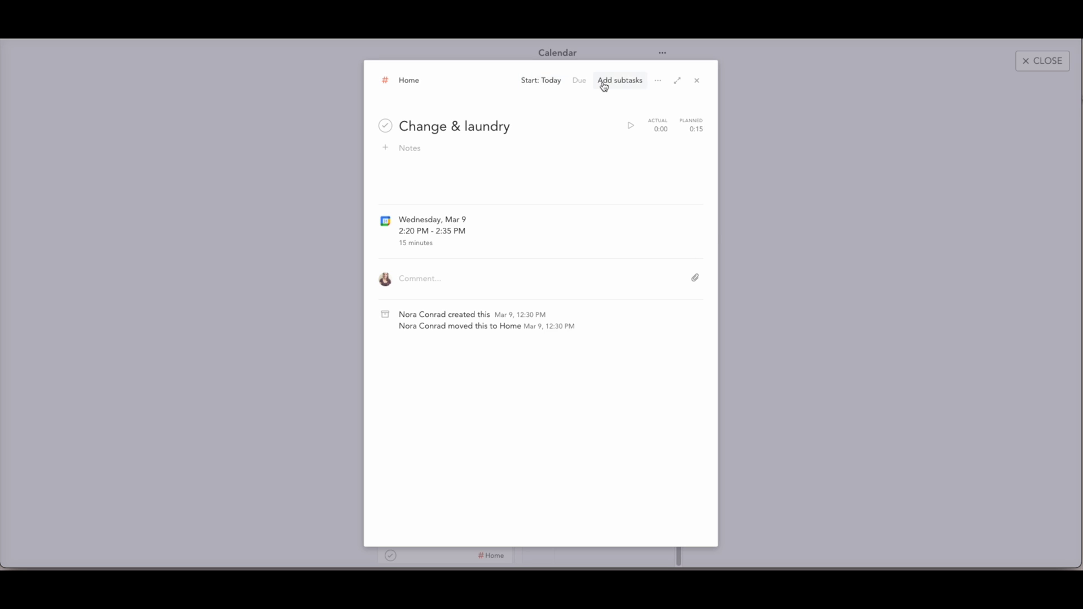
pyautogui.click(577, 80)
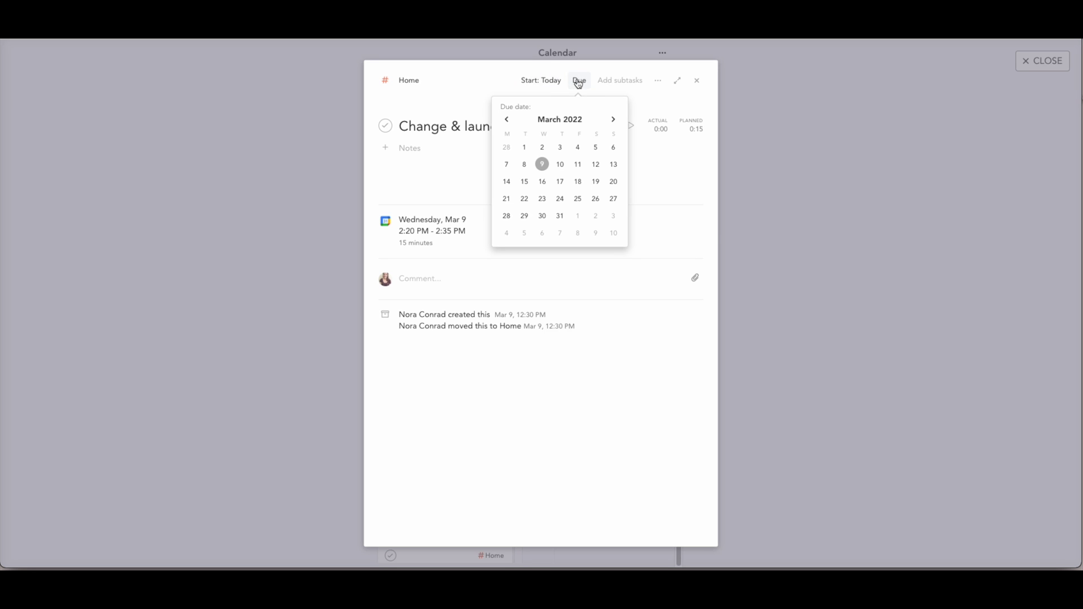
pyautogui.click(657, 81)
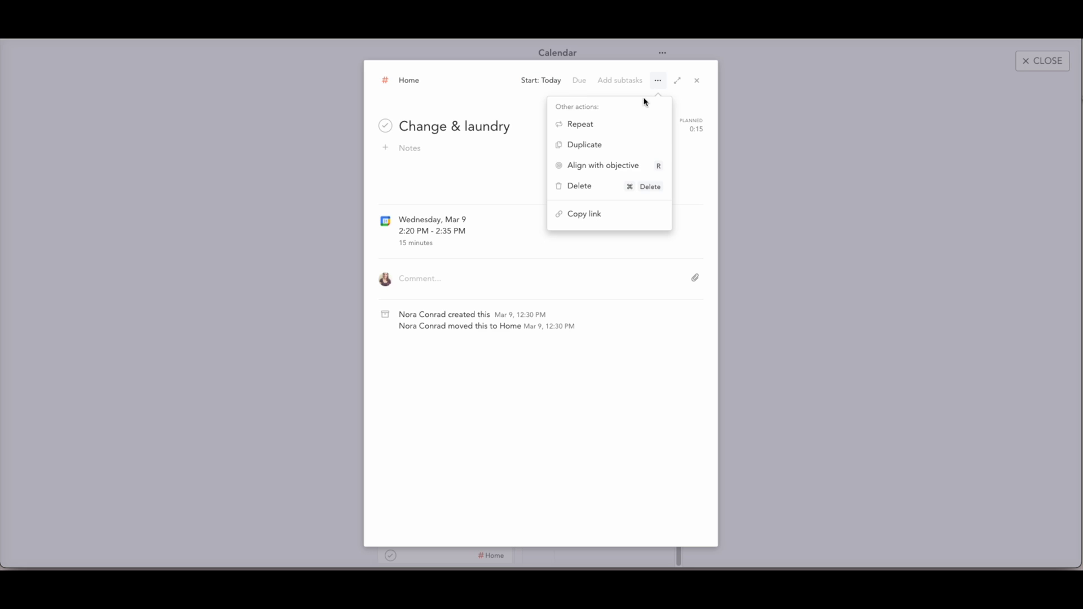
pyautogui.click(618, 132)
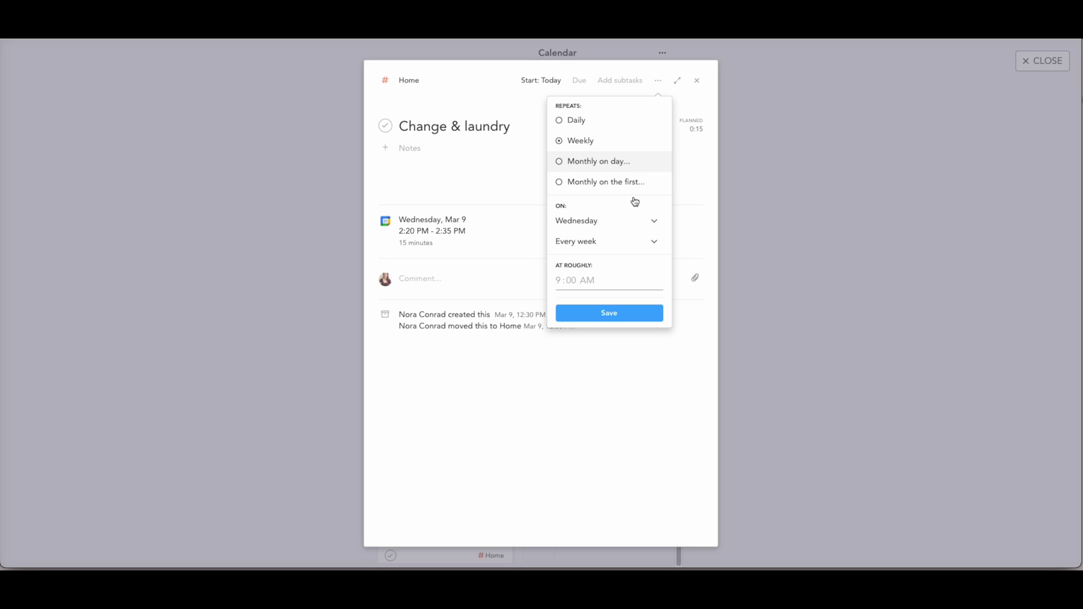
pyautogui.click(607, 227)
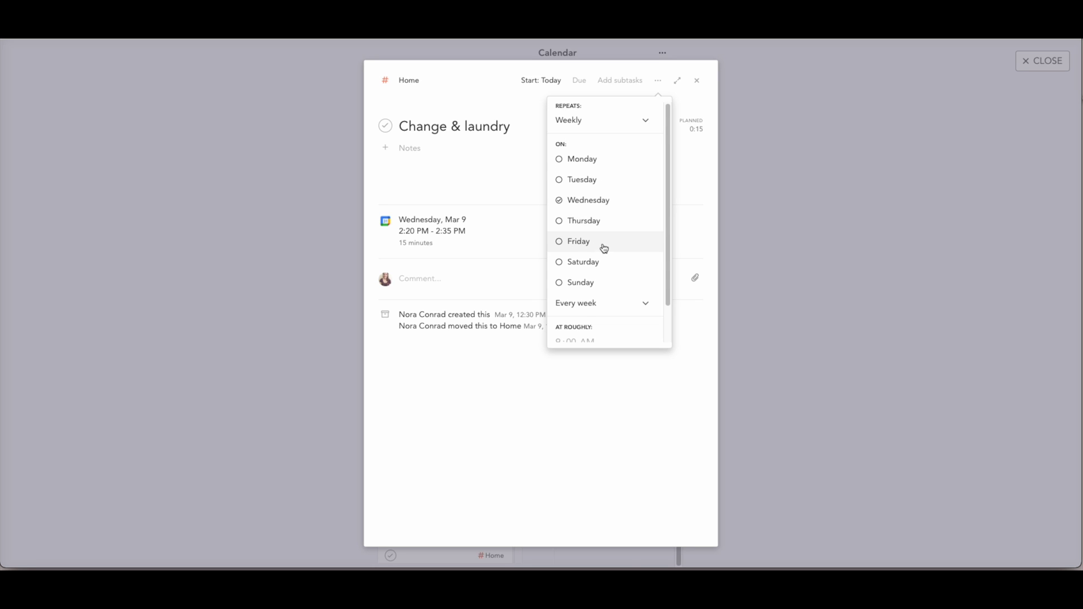
pyautogui.scroll(-2, 612, 282)
pyautogui.click(591, 303)
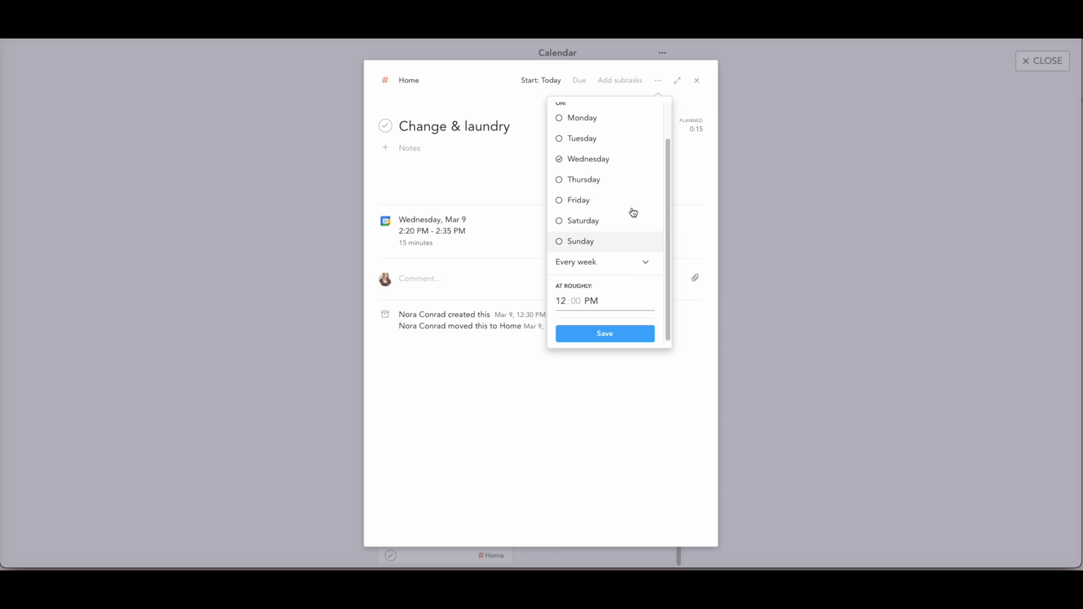
pyautogui.click(769, 119)
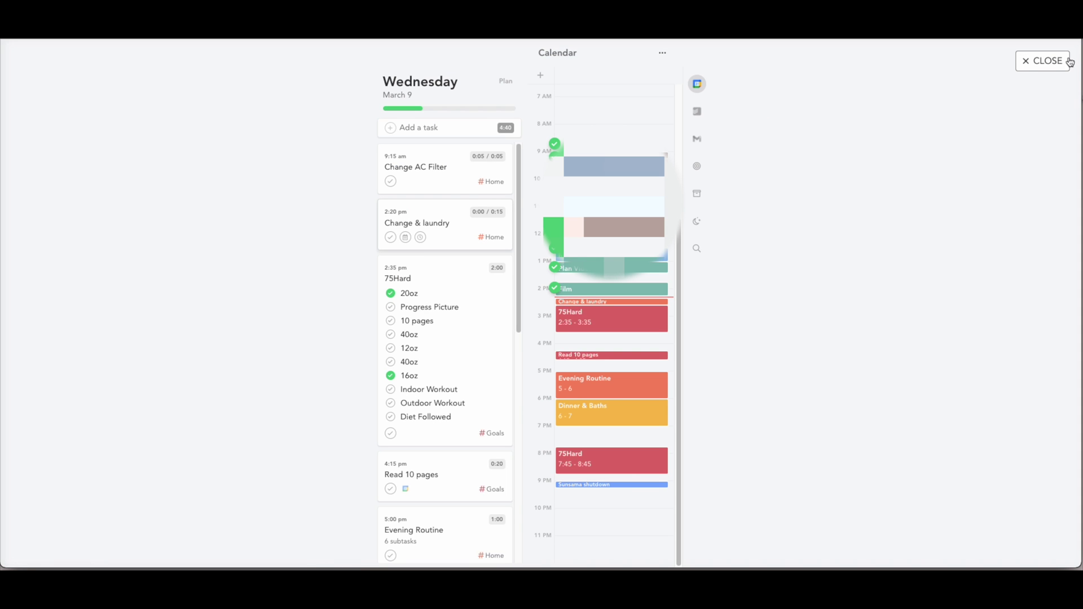
pyautogui.click(1070, 62)
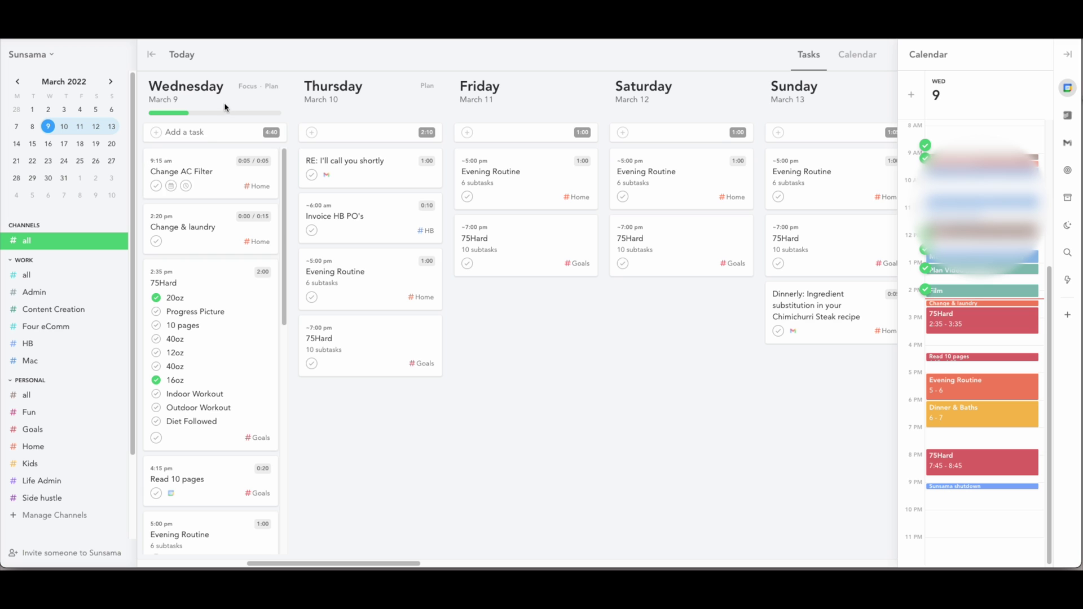
# Add a task named 'email' under Wednesday
pyautogui.click(202, 134)
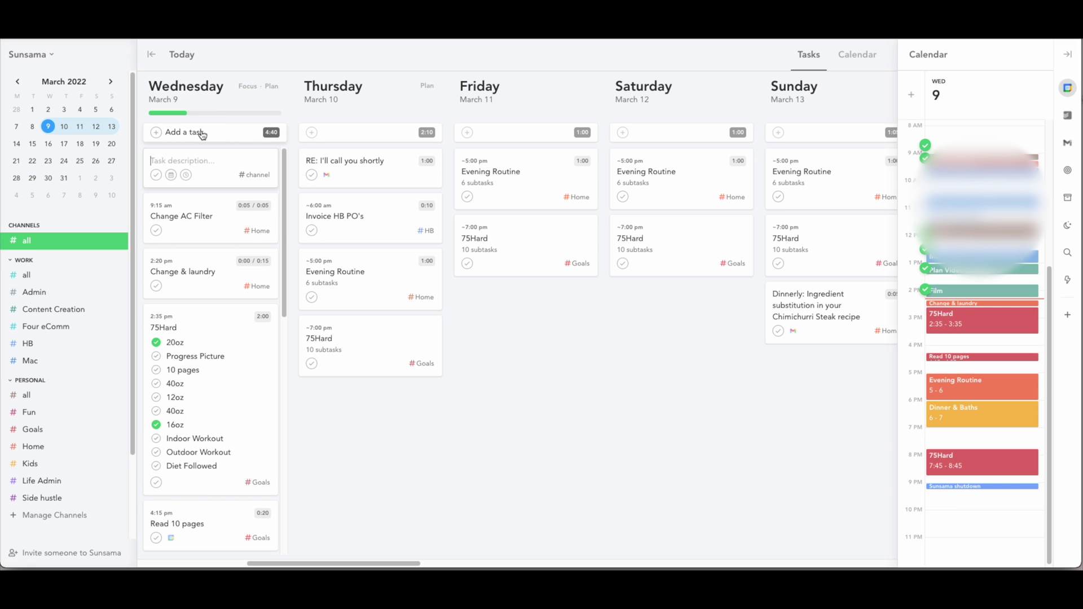
pyautogui.write('email')
pyautogui.press('Return')
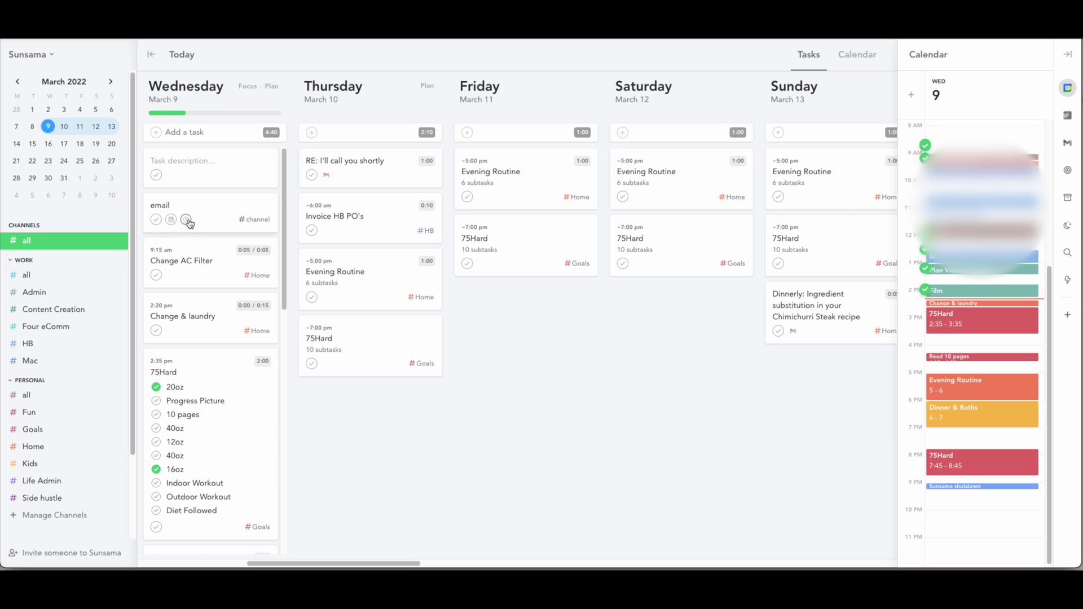
# Give the email task a 5 min planned time and keep it off the calendar
pyautogui.click(186, 219)
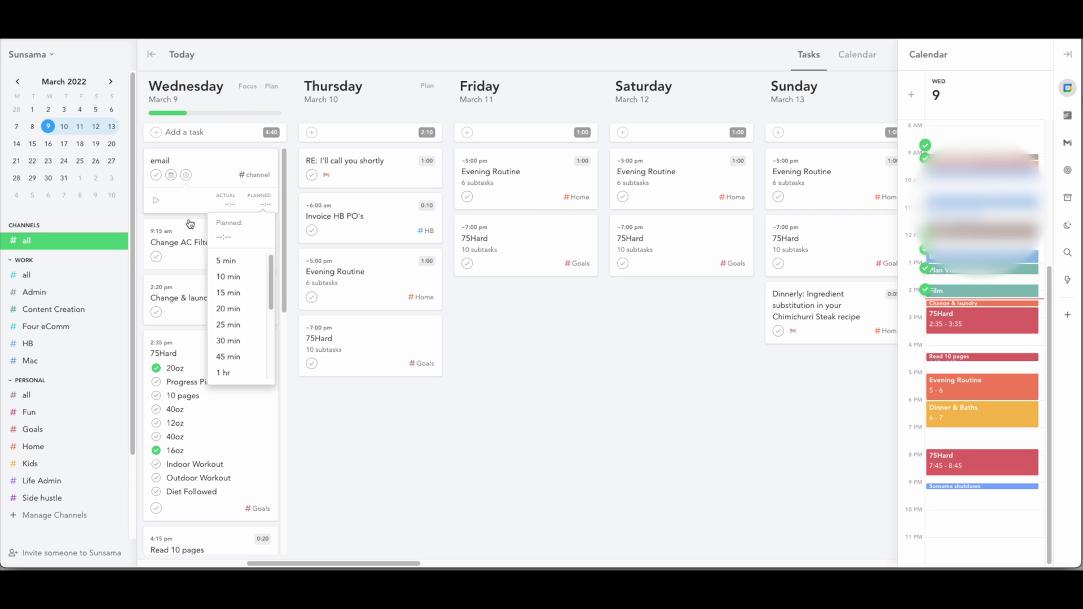
pyautogui.click(226, 264)
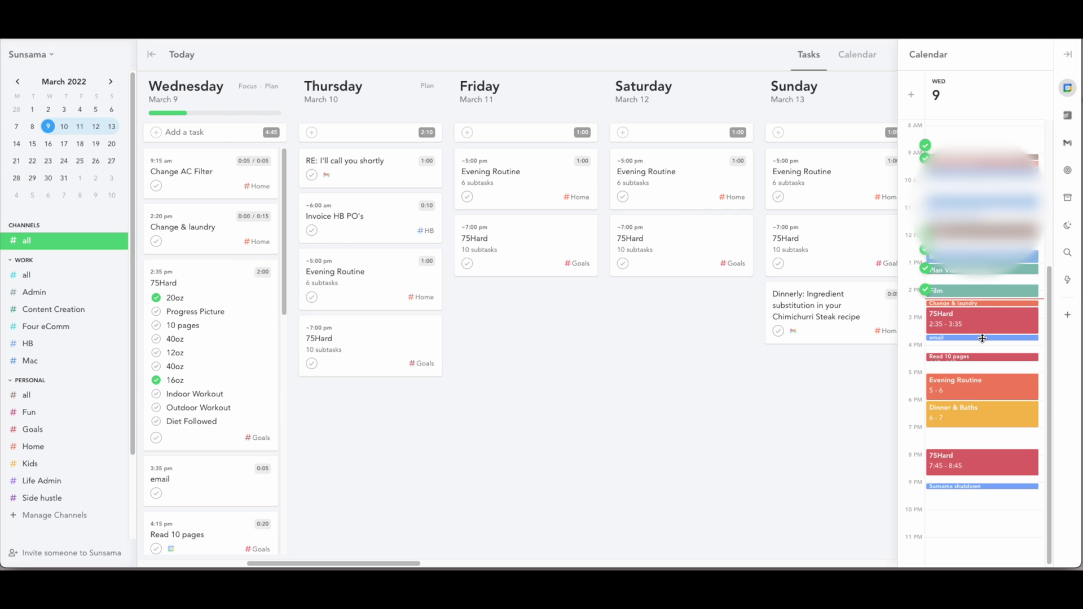
pyautogui.click(982, 339)
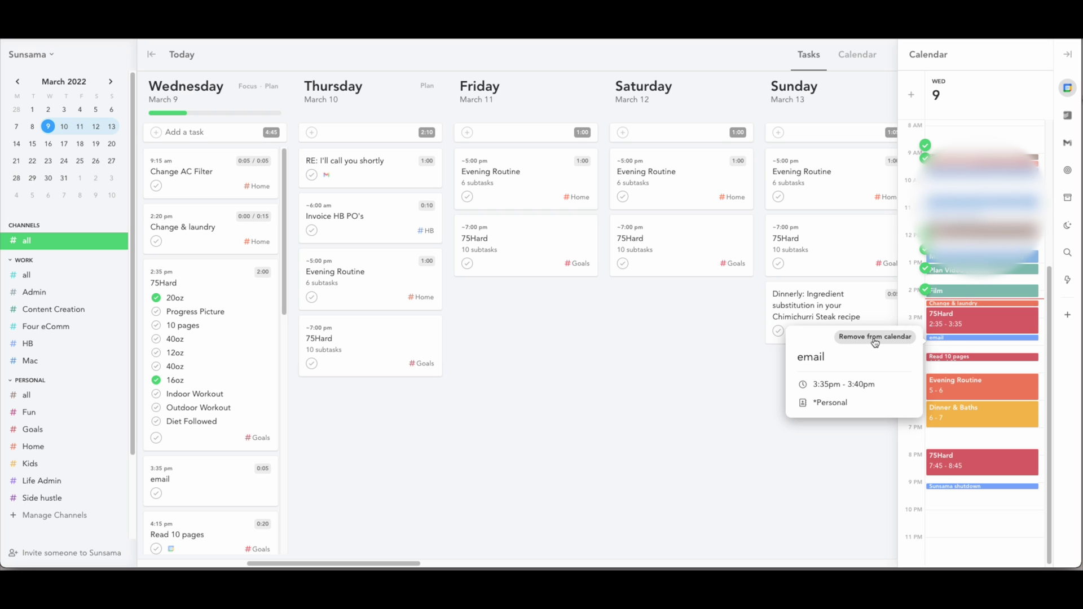
pyautogui.click(875, 343)
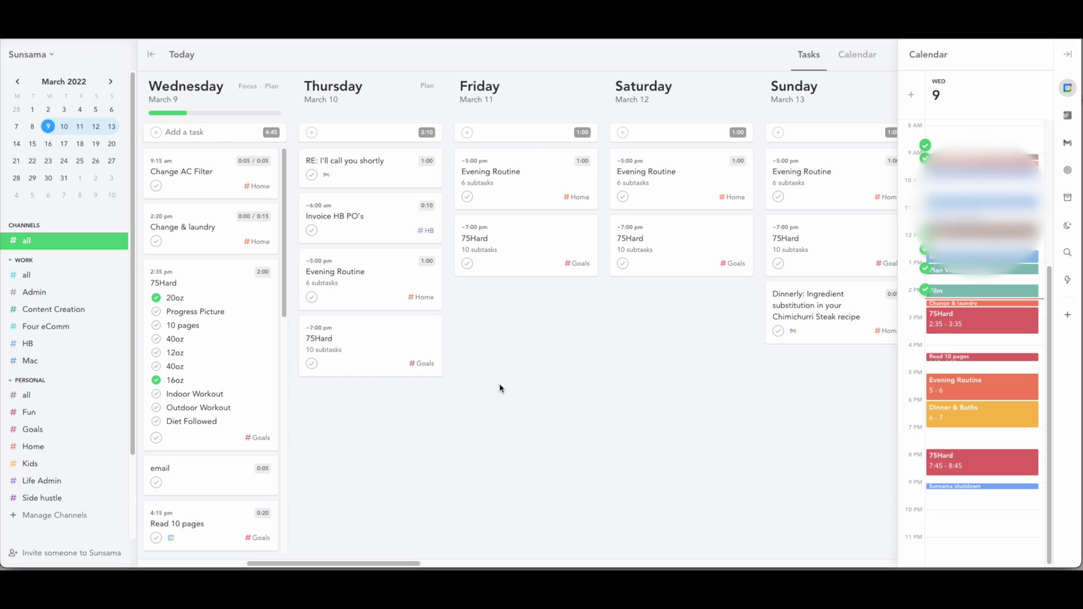